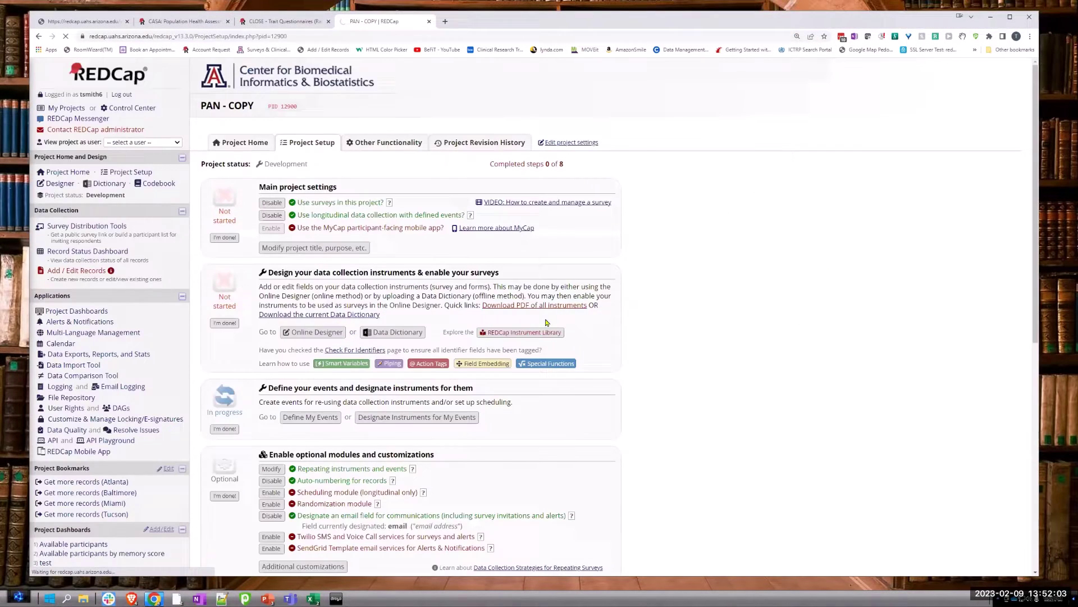
# Step: Open the Record Status Dashboard for PAN - COPY and look over its 437 records
pyautogui.moveTo(112, 272)
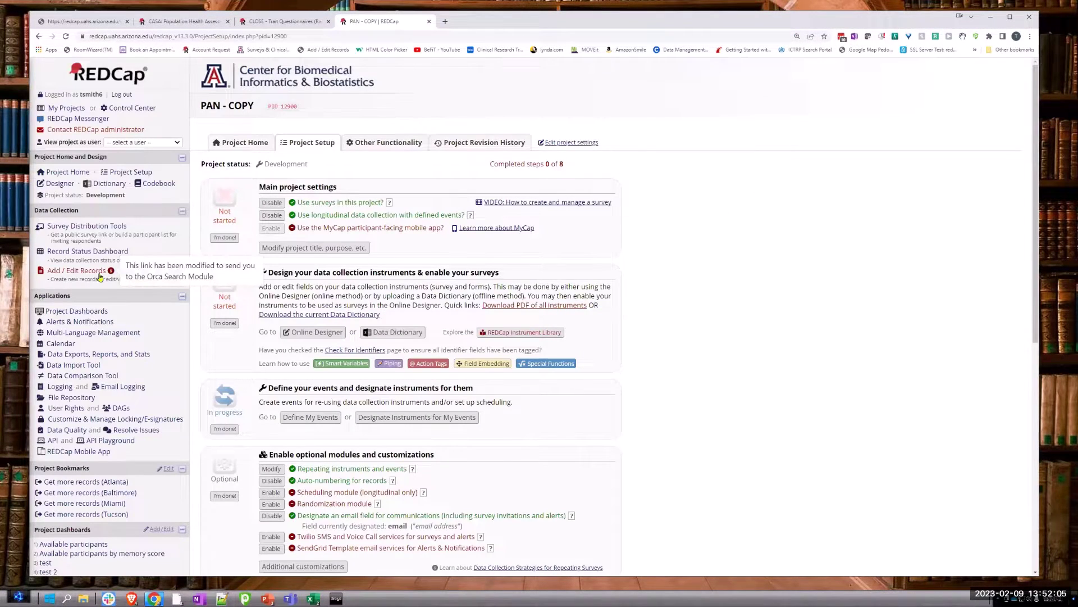
pyautogui.click(99, 253)
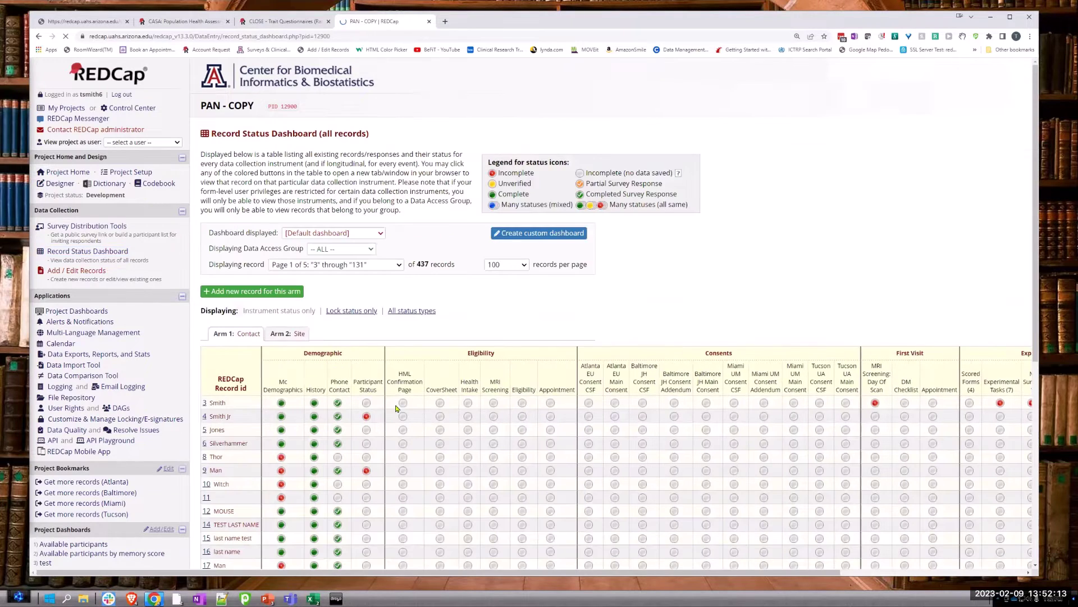
pyautogui.scroll(-7, 365, 388)
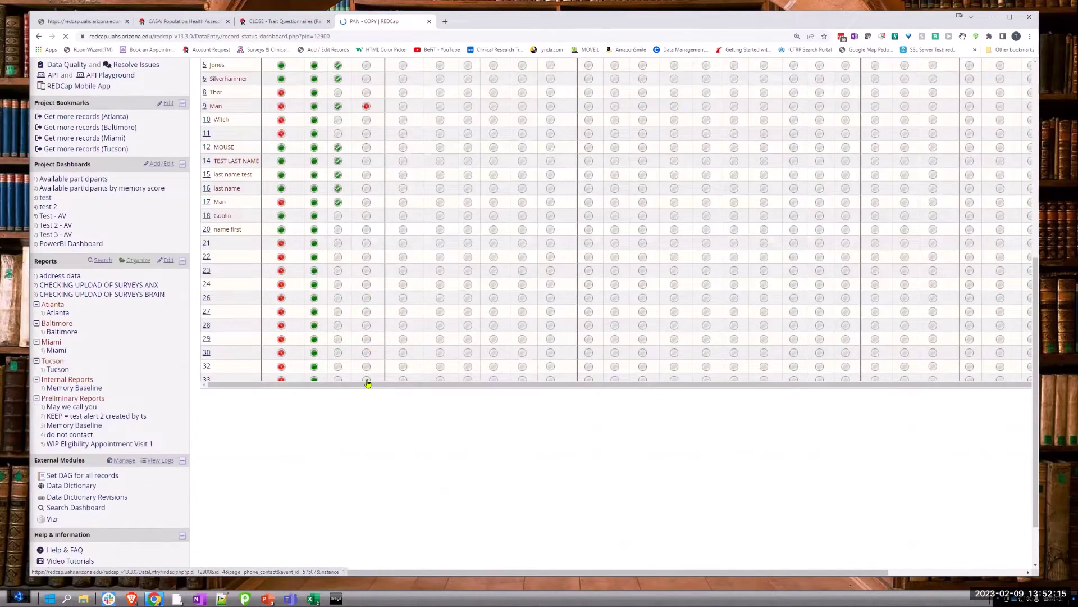
pyautogui.scroll(7, 364, 384)
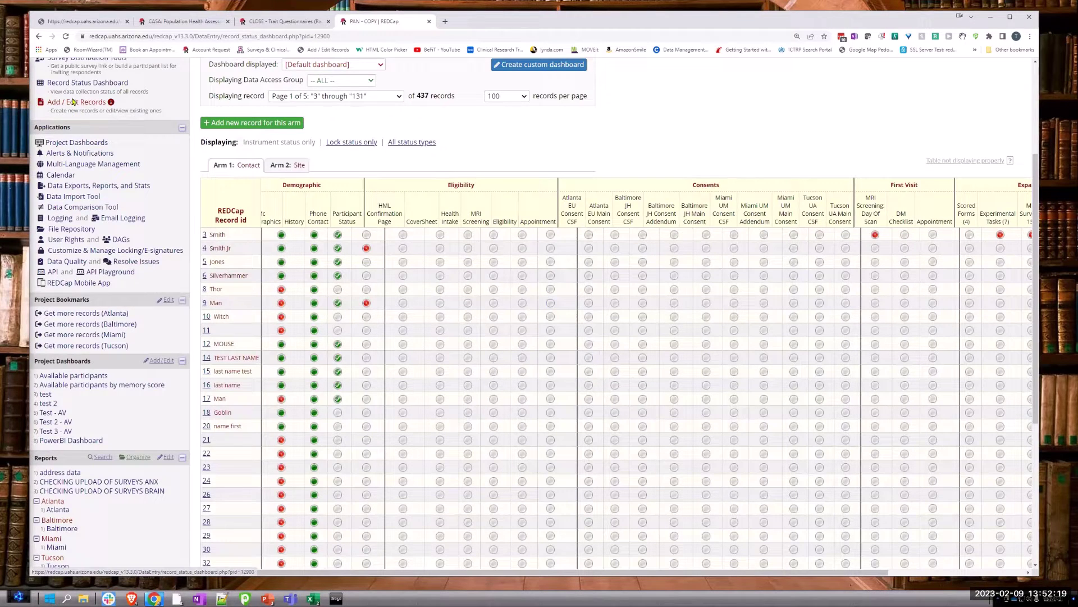
pyautogui.scroll(2, 81, 118)
pyautogui.scroll(2, 82, 118)
# Step: Open Mc Surveys 15 from the Designer list and review its read-only ADL fields
pyautogui.click(59, 183)
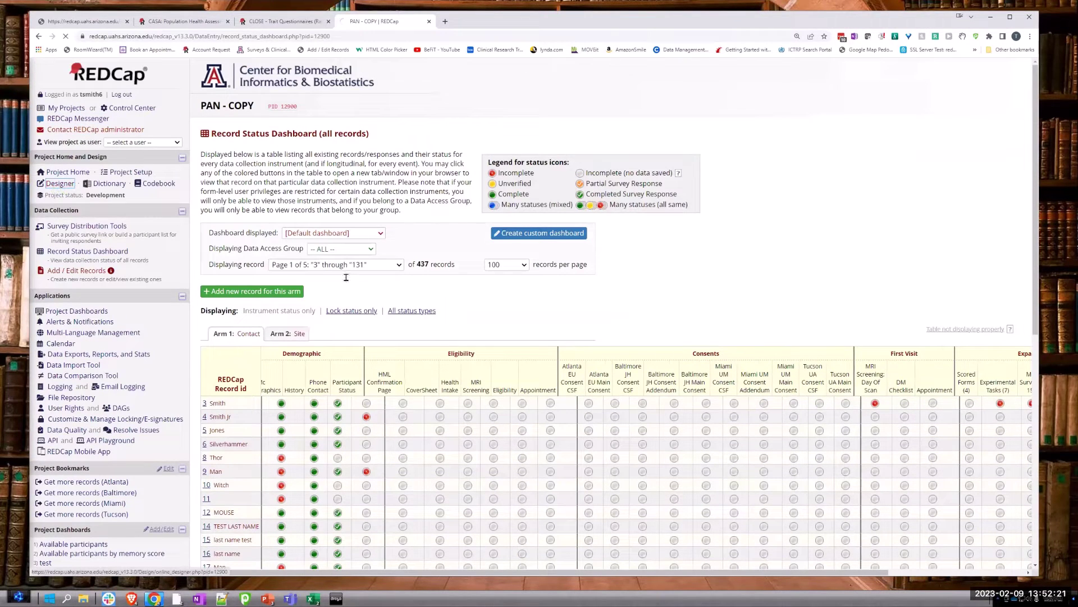
pyautogui.scroll(-3, 285, 393)
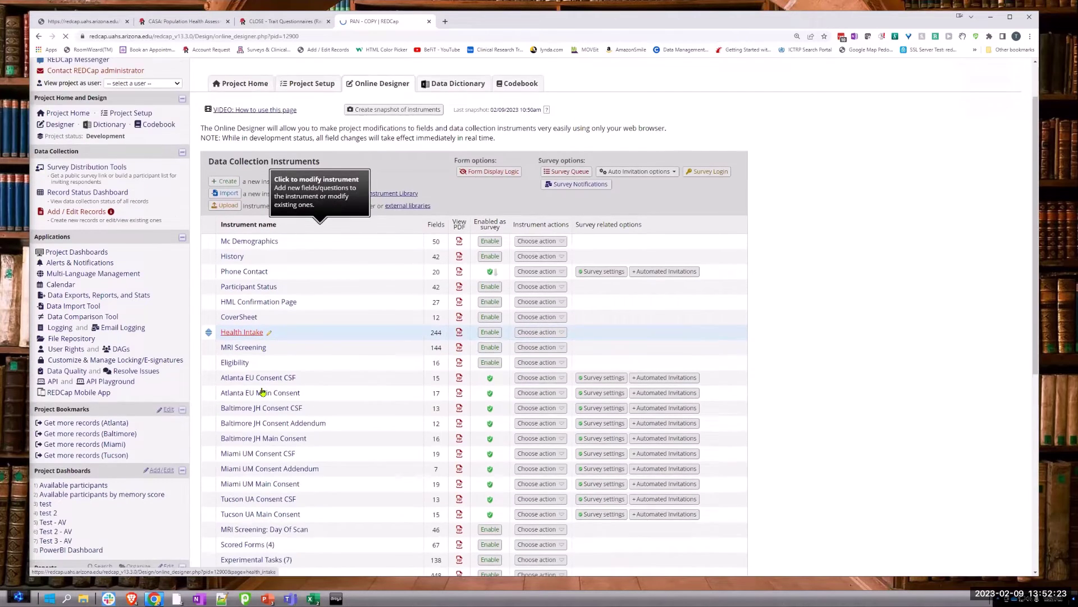
pyautogui.scroll(-2, 242, 408)
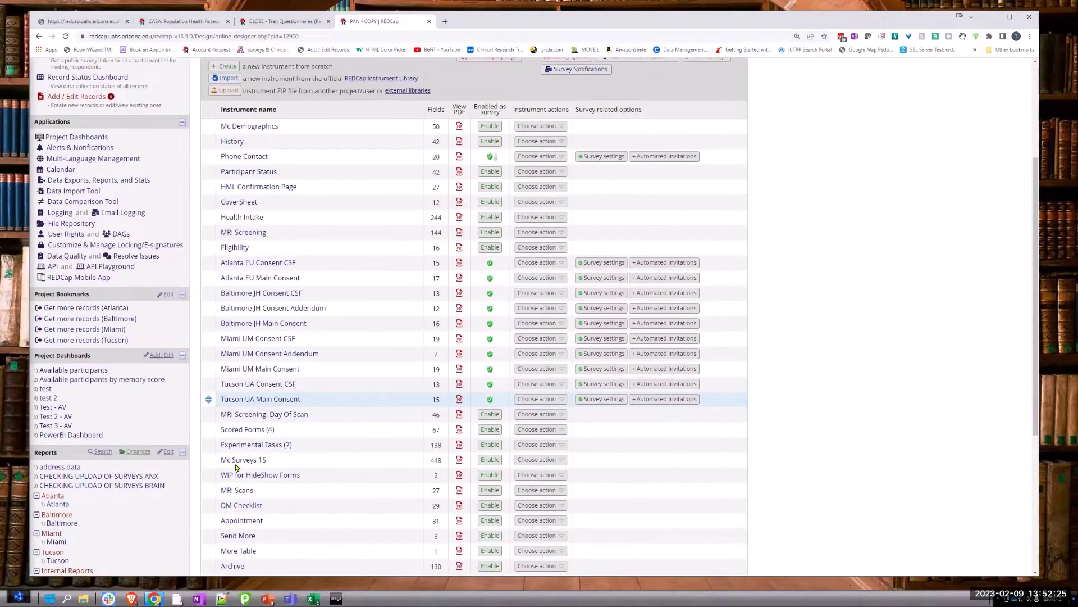
pyautogui.click(245, 410)
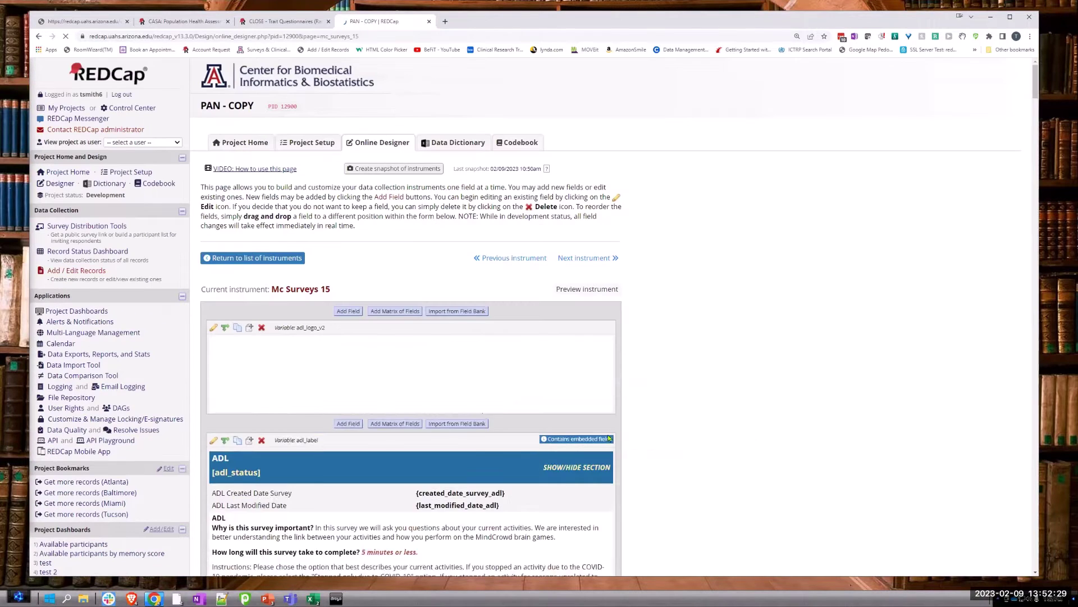
pyautogui.scroll(-6, 343, 388)
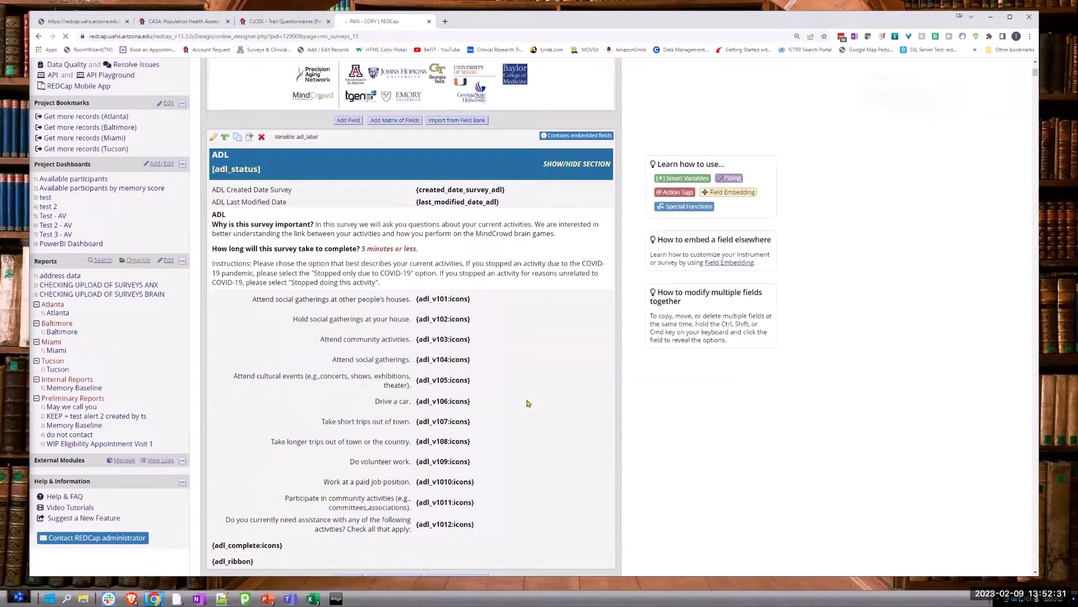
pyautogui.scroll(-8, 526, 402)
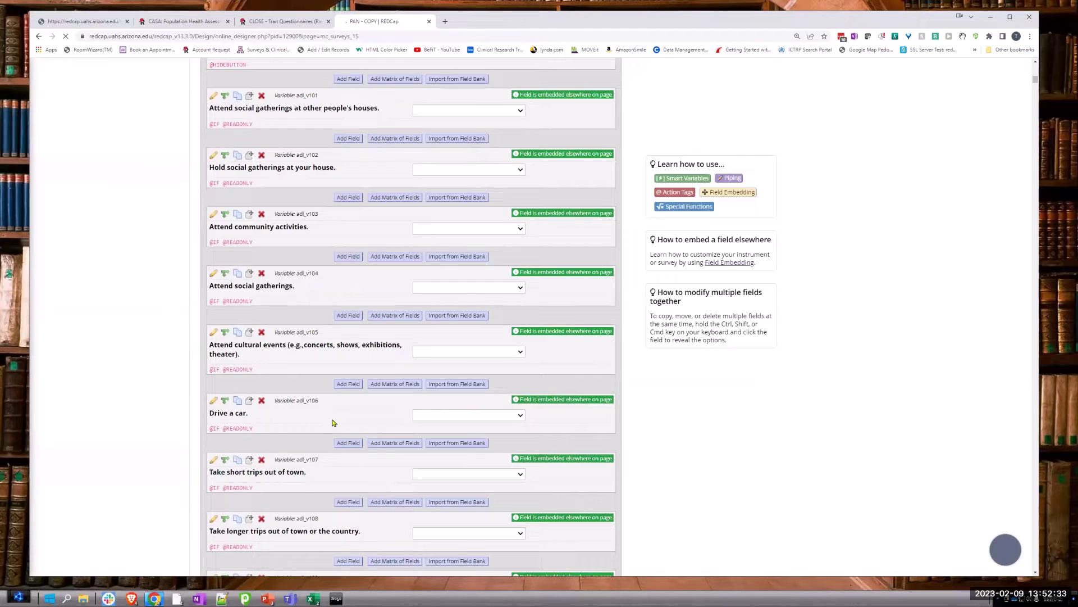
pyautogui.scroll(3, 366, 400)
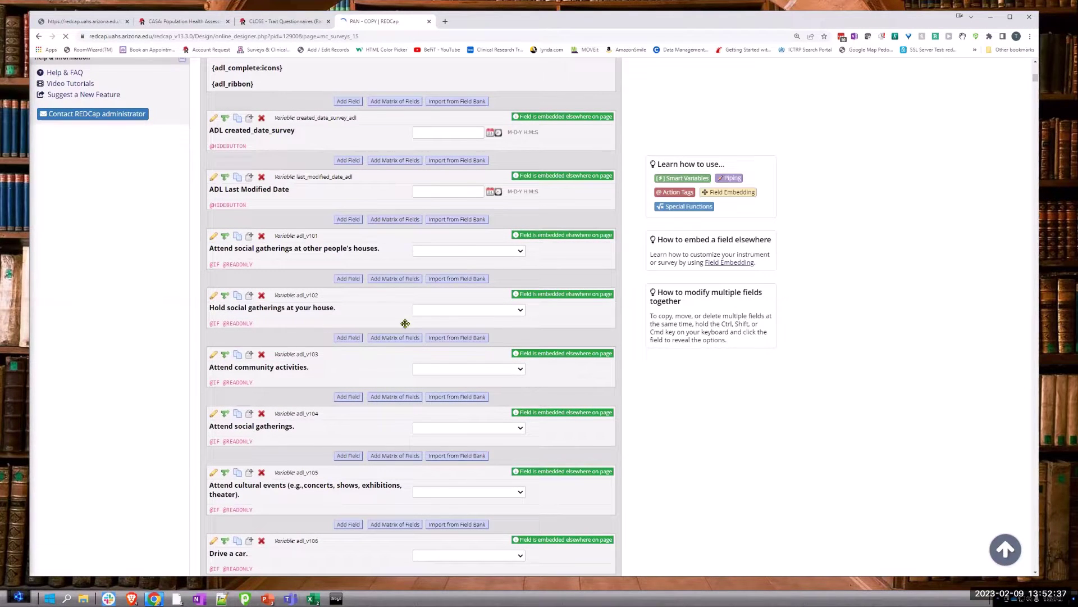
pyautogui.scroll(3, 282, 233)
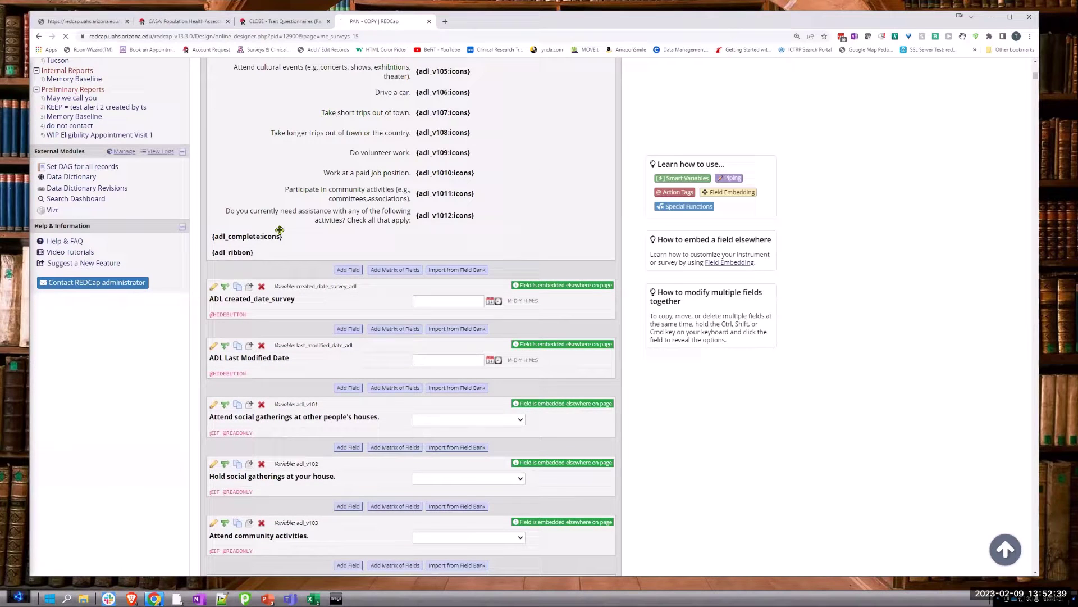
pyautogui.scroll(1, 269, 196)
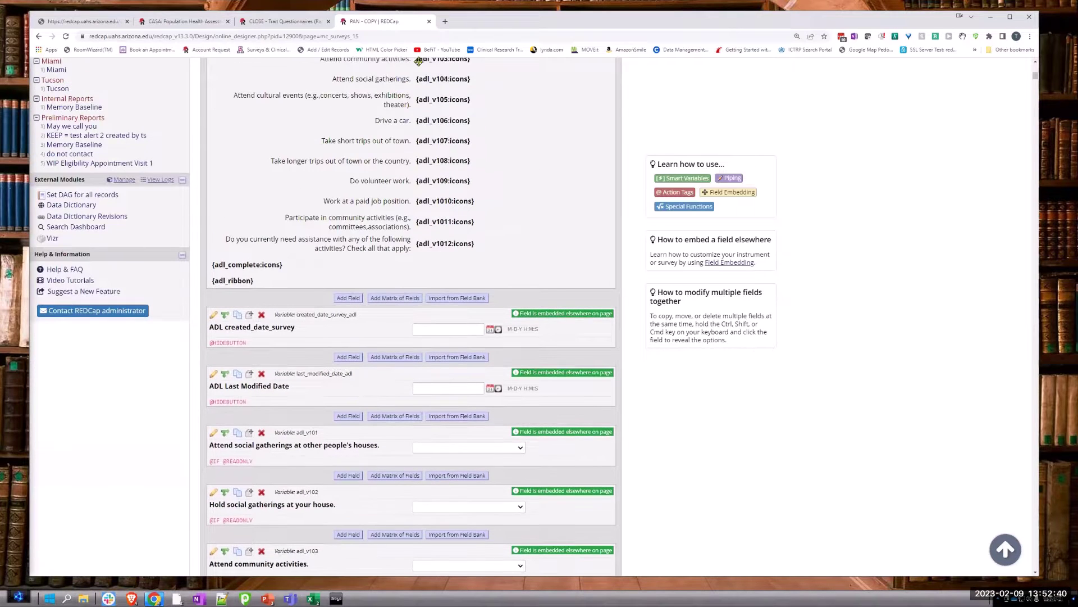
# Step: Copy the Mc Surveys 15 designer page address and load it in a new Chrome tab
pyautogui.click(386, 35)
pyautogui.hotkey('ctrl', 'c')
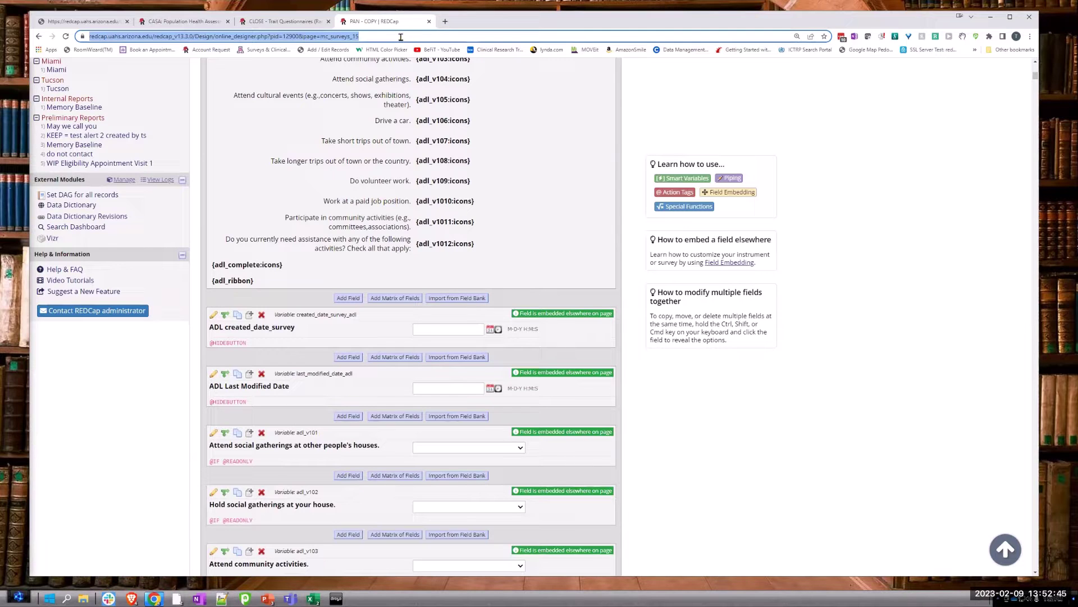
pyautogui.click(445, 24)
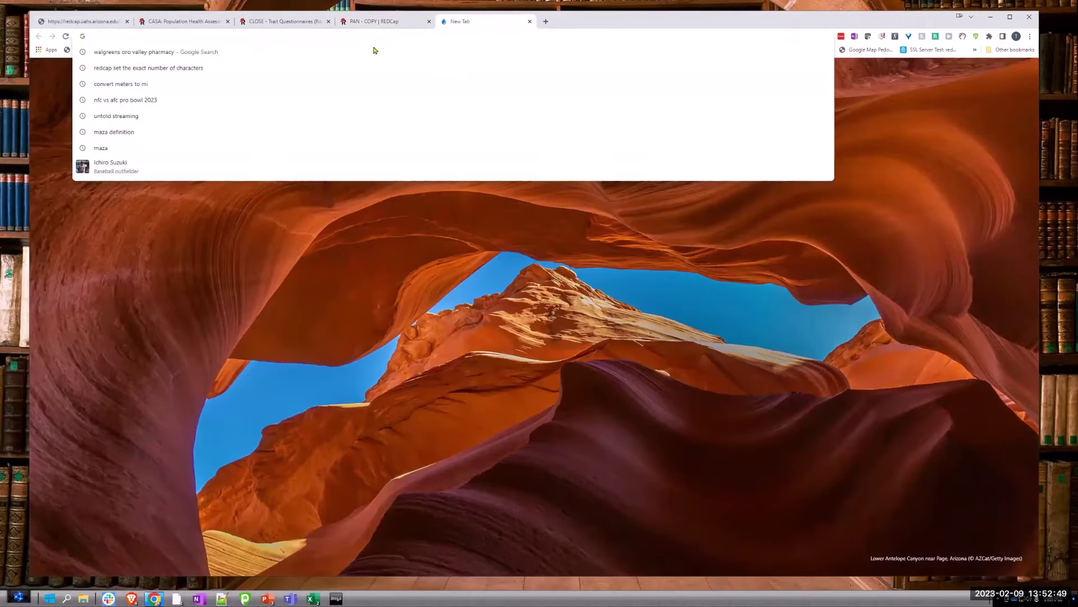
pyautogui.hotkey('ctrl', 'v')
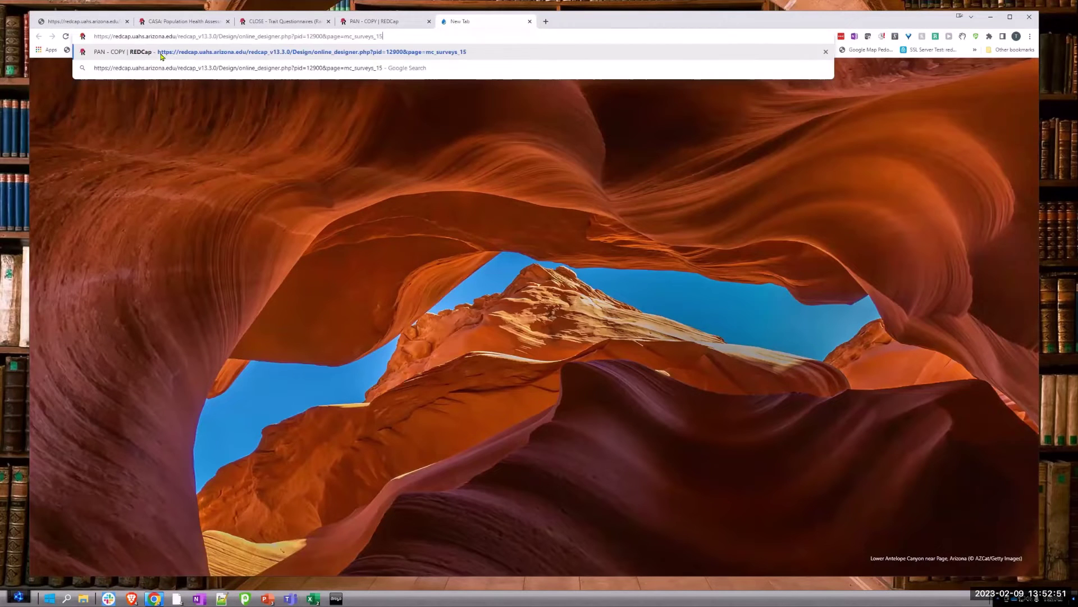
pyautogui.press('Return')
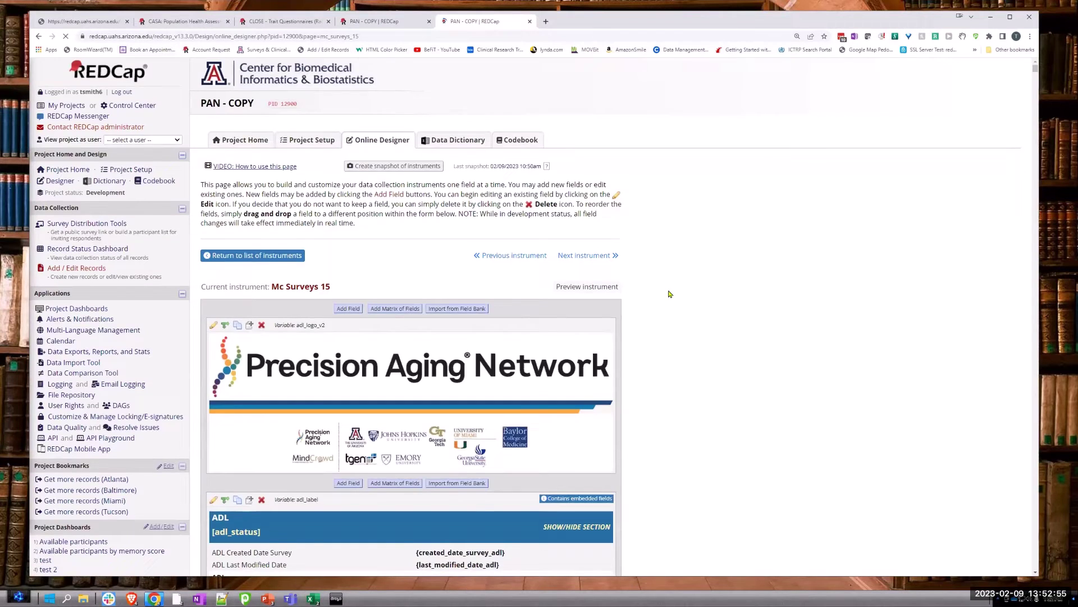
# Step: Scroll through the 437-record Record Status Dashboard in the second tab
pyautogui.scroll(-3, 668, 294)
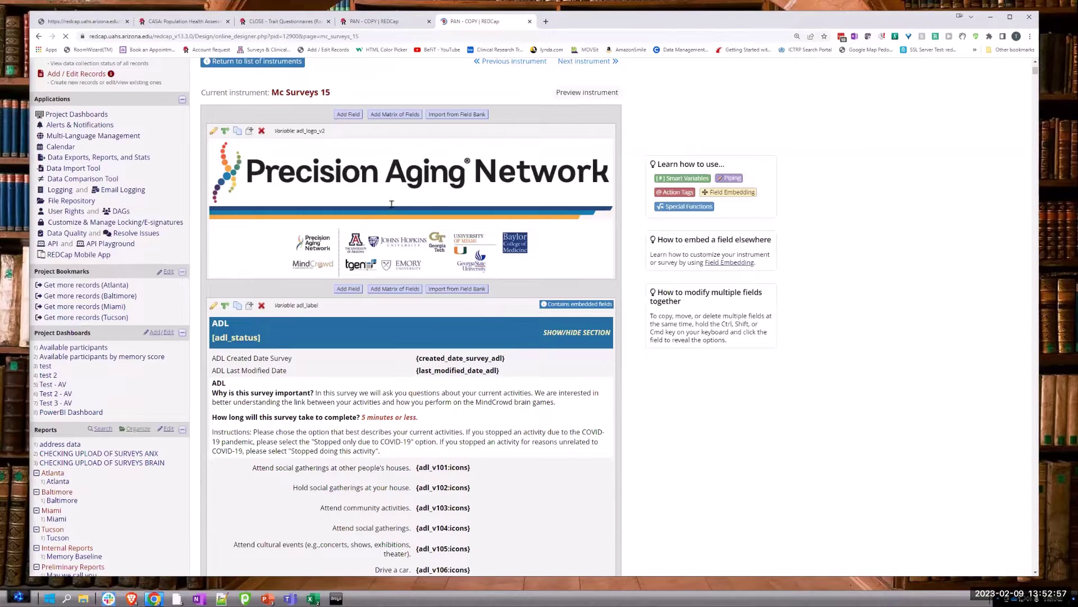
pyautogui.scroll(3, 73, 168)
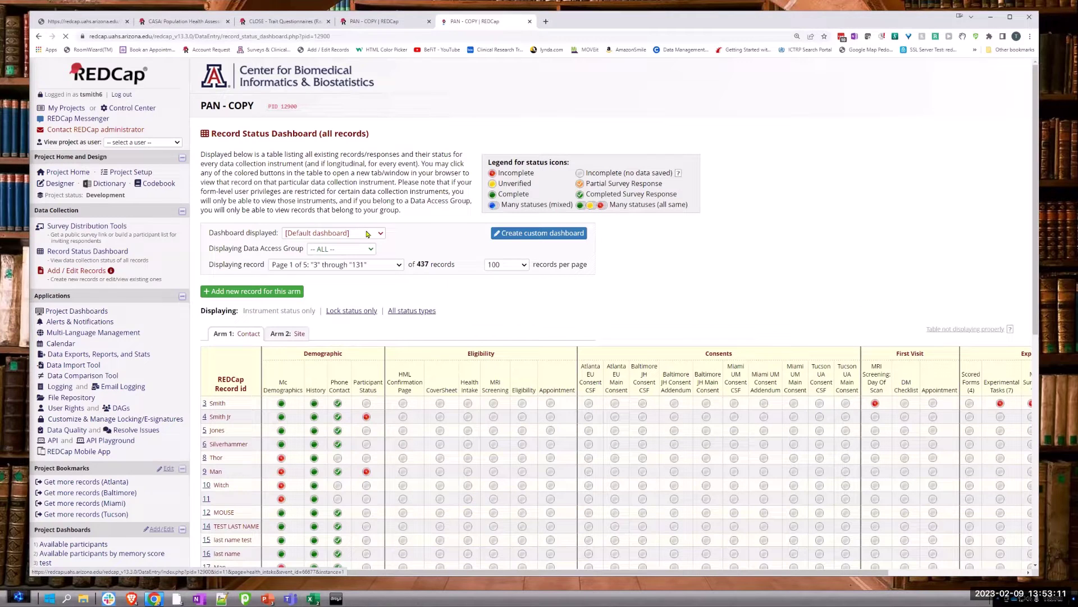
# Step: Switch the displayed dashboard to 'WIP Record for Project Flow', showing 2 records
pyautogui.click(366, 233)
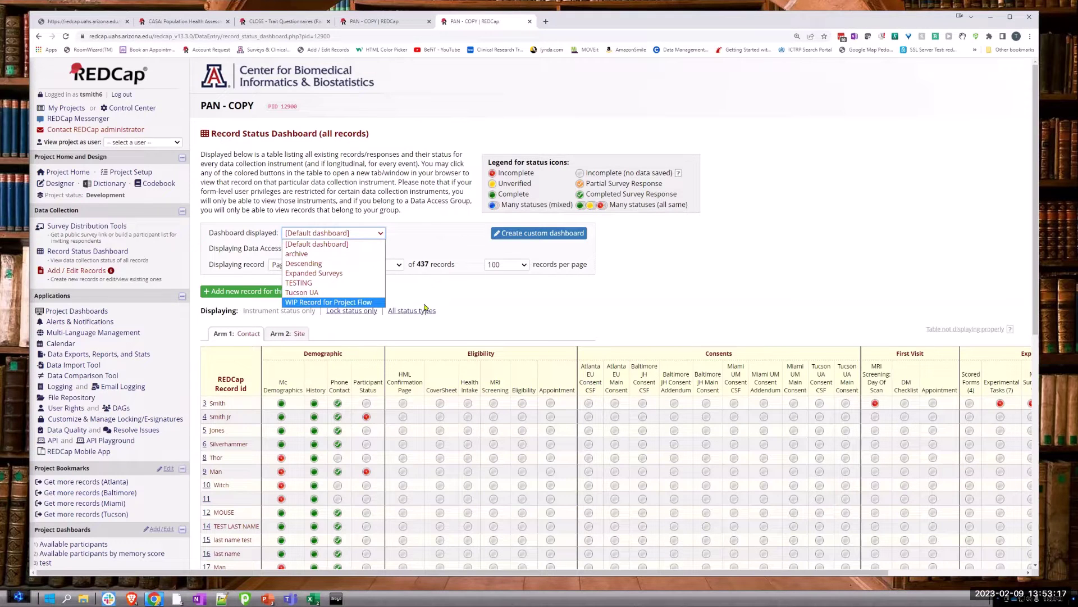
pyautogui.press('Return')
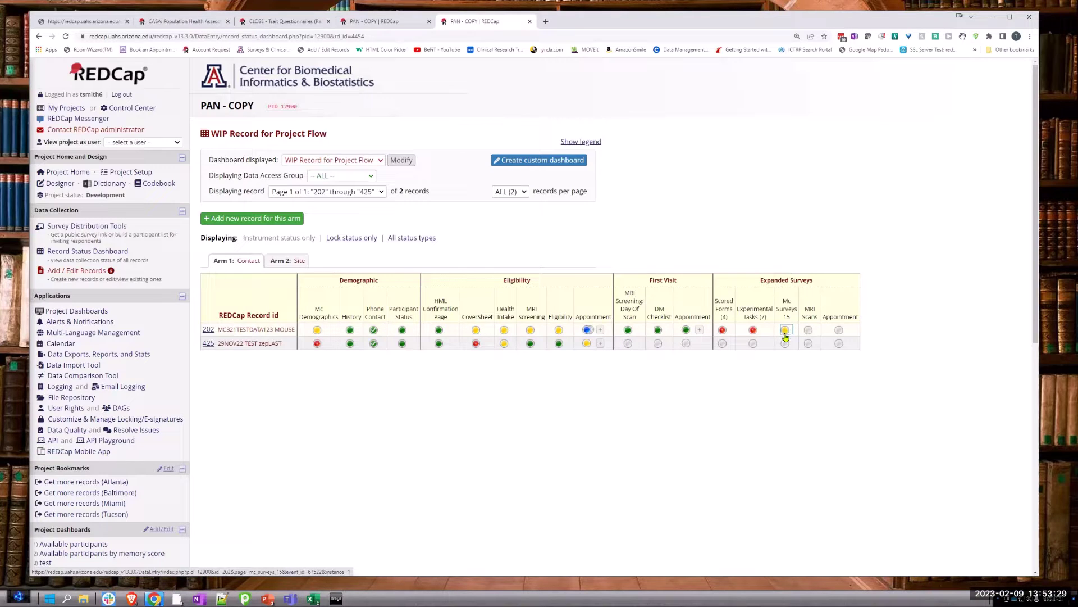
# Step: Open the second record's Mc Surveys 15 form, then go back to the dashboard
pyautogui.click(786, 344)
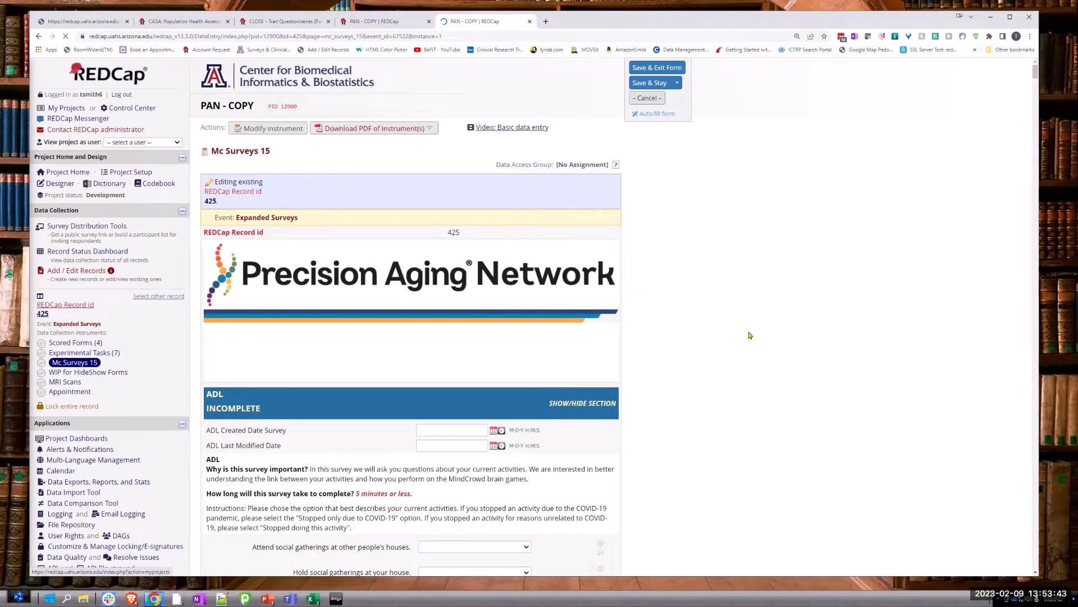
pyautogui.hotkey('alt', 'Left')
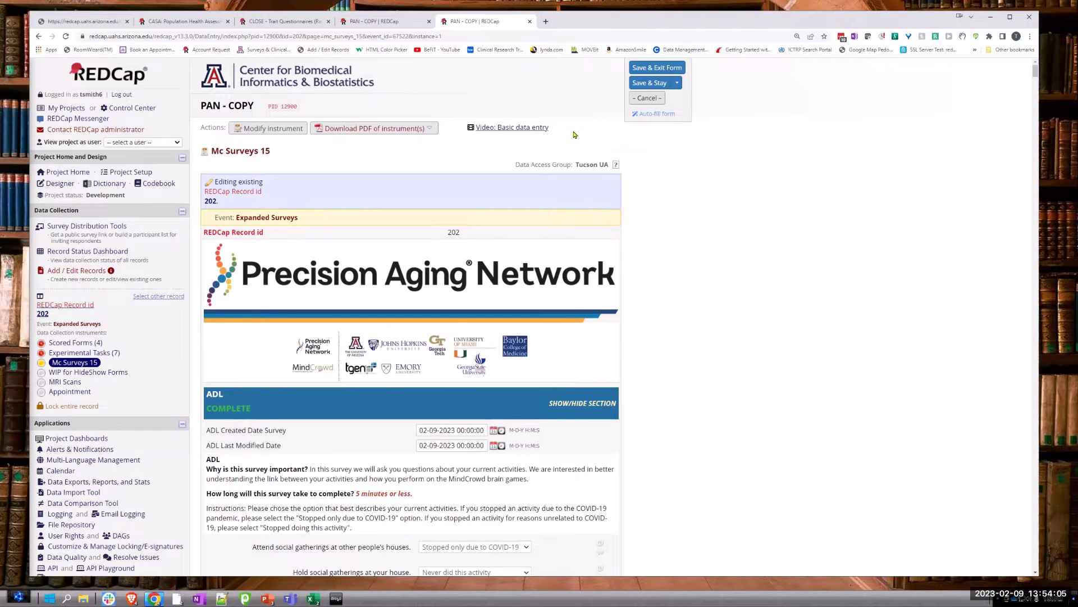
pyautogui.click(665, 115)
pyautogui.scroll(-2, 708, 233)
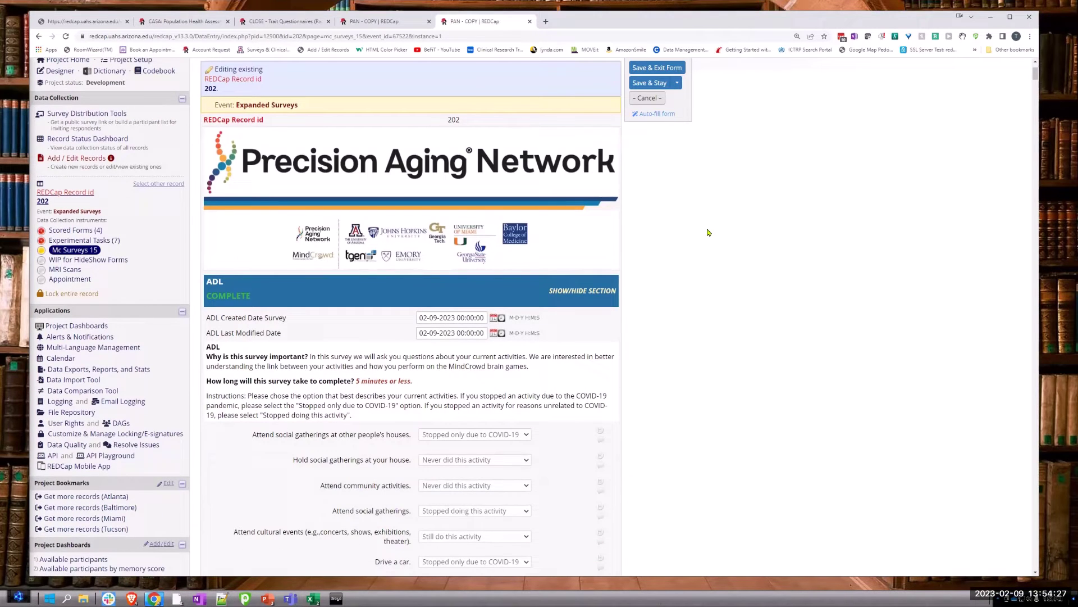
pyautogui.scroll(-3, 709, 232)
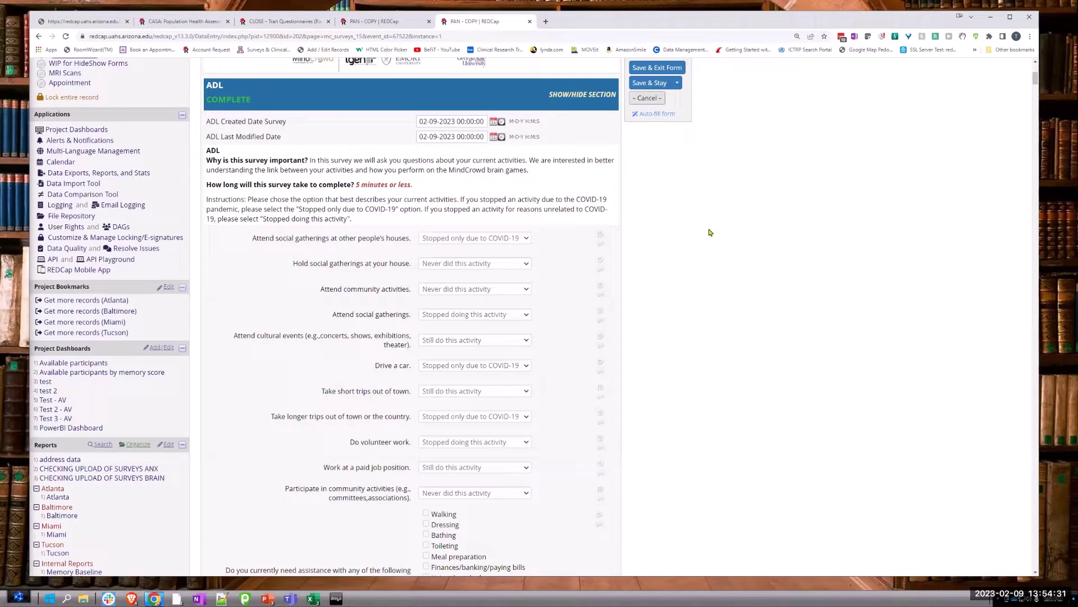
pyautogui.scroll(-3, 710, 232)
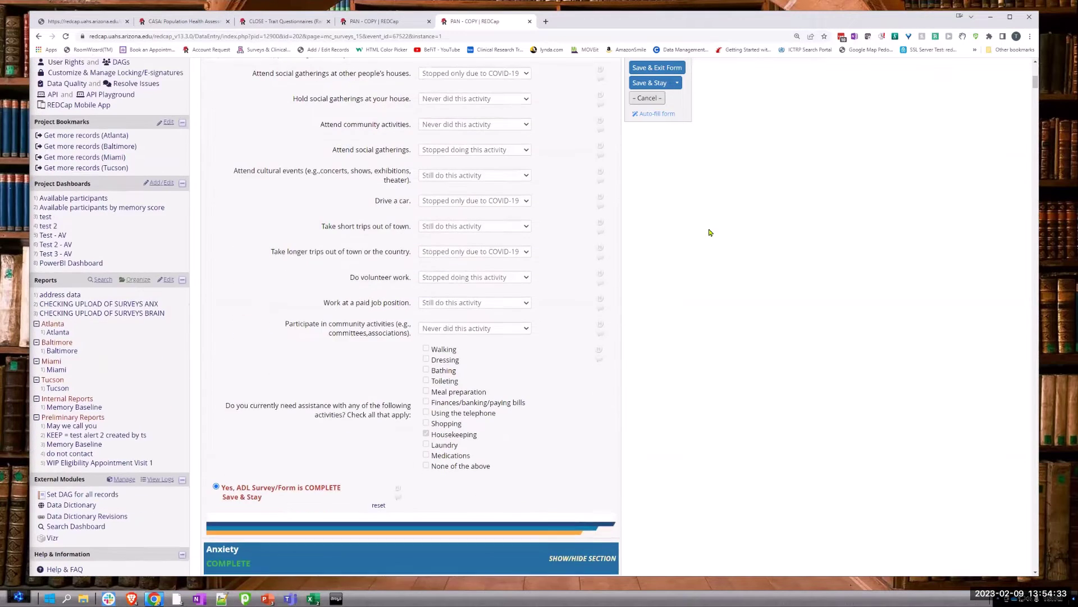
pyautogui.scroll(-7, 709, 232)
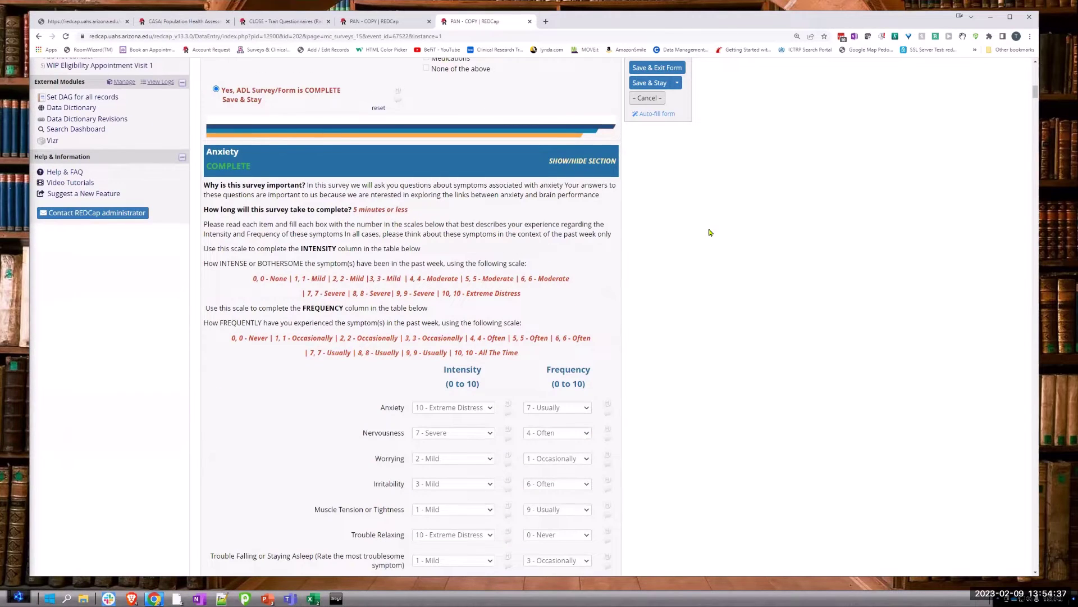
pyautogui.scroll(-3, 709, 232)
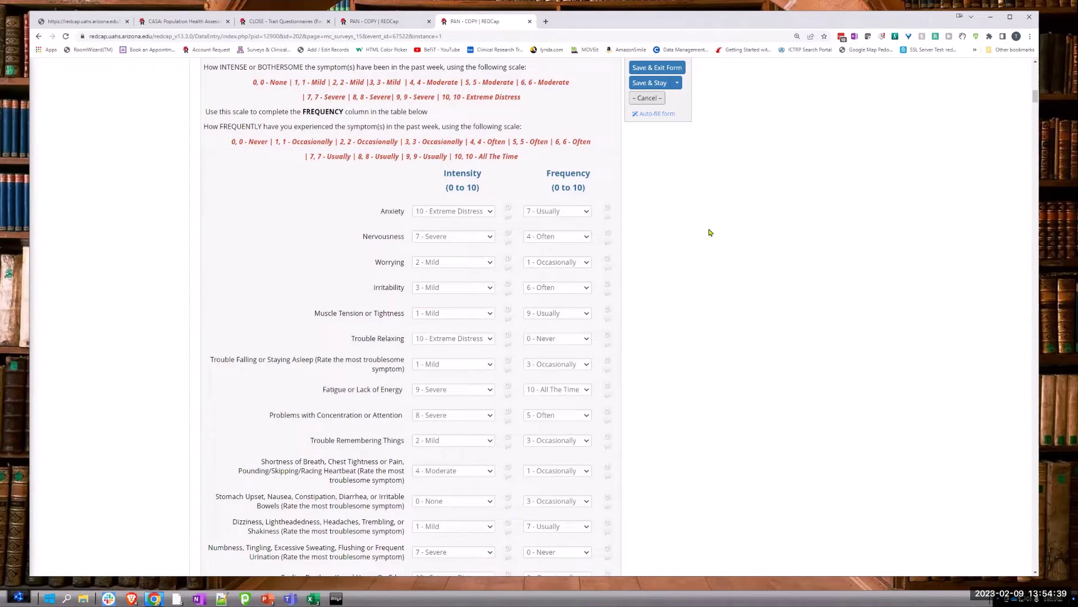
pyautogui.scroll(-7, 709, 232)
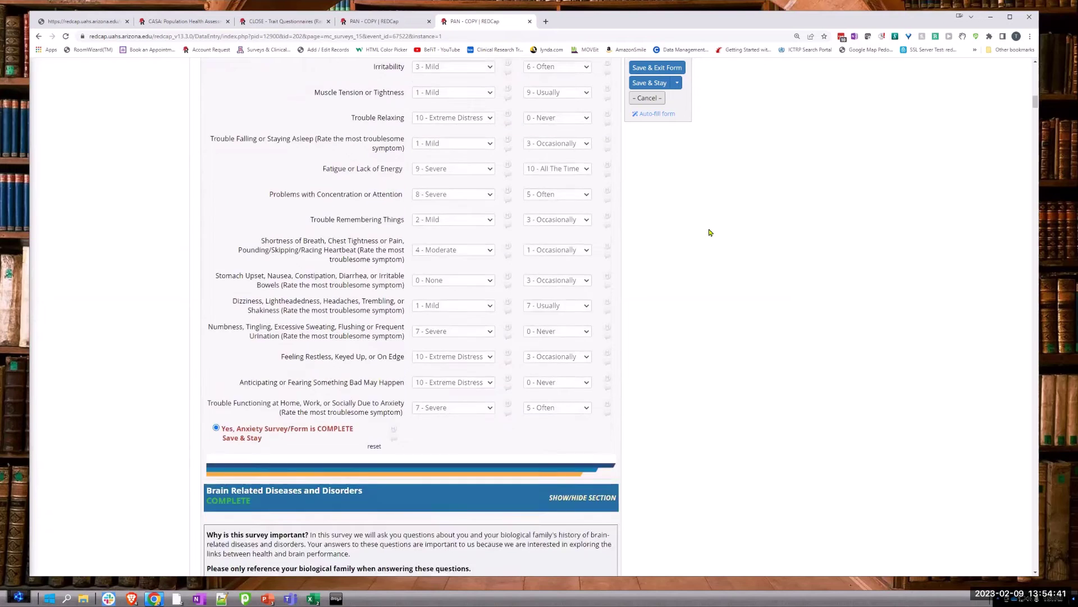
pyautogui.scroll(-6, 743, 189)
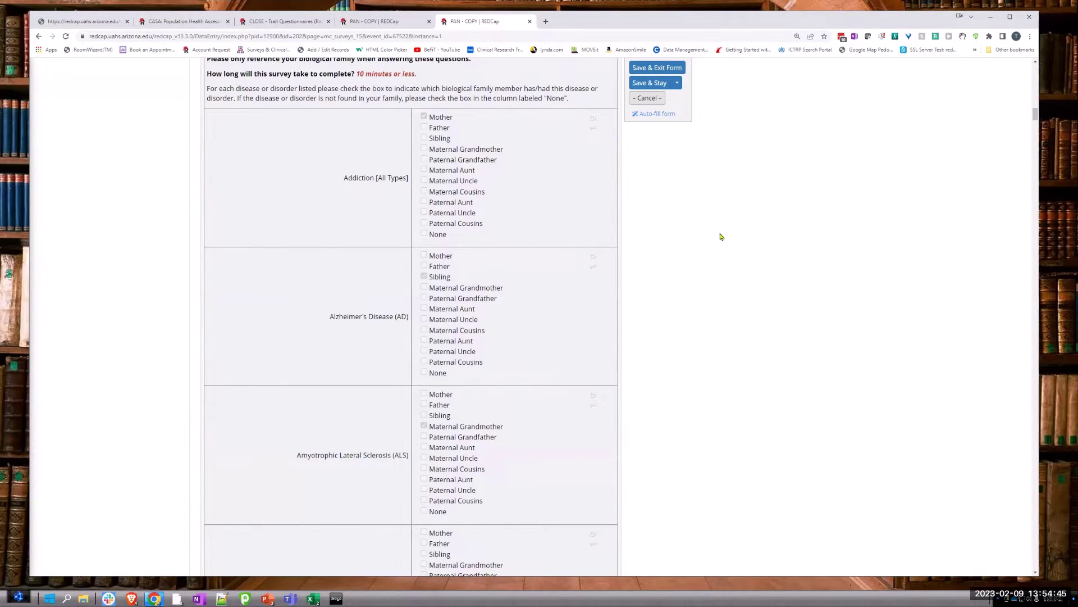
pyautogui.scroll(-3, 721, 237)
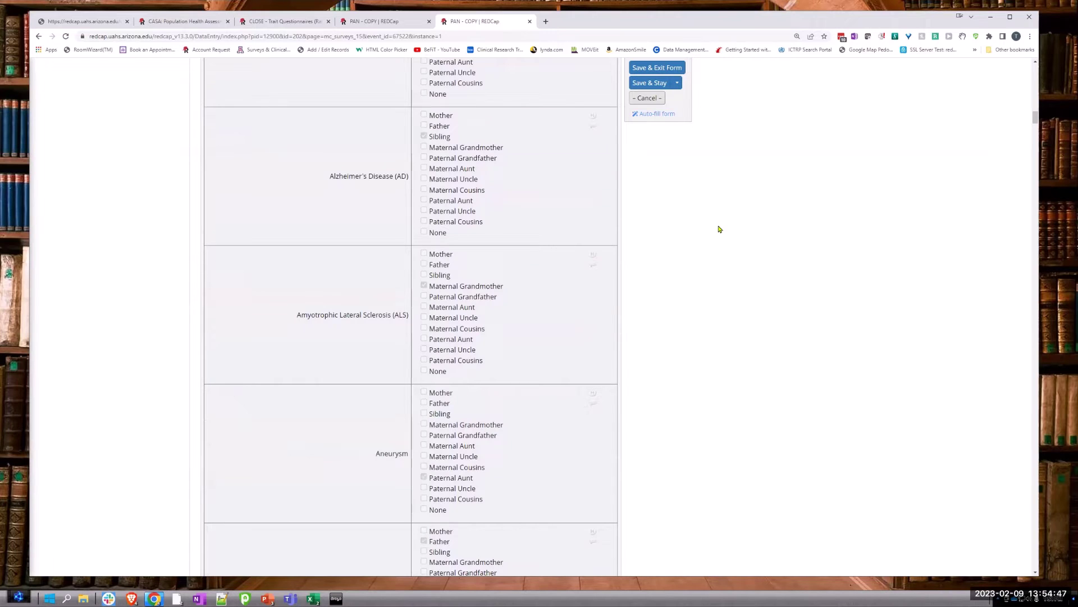
pyautogui.scroll(15, 720, 229)
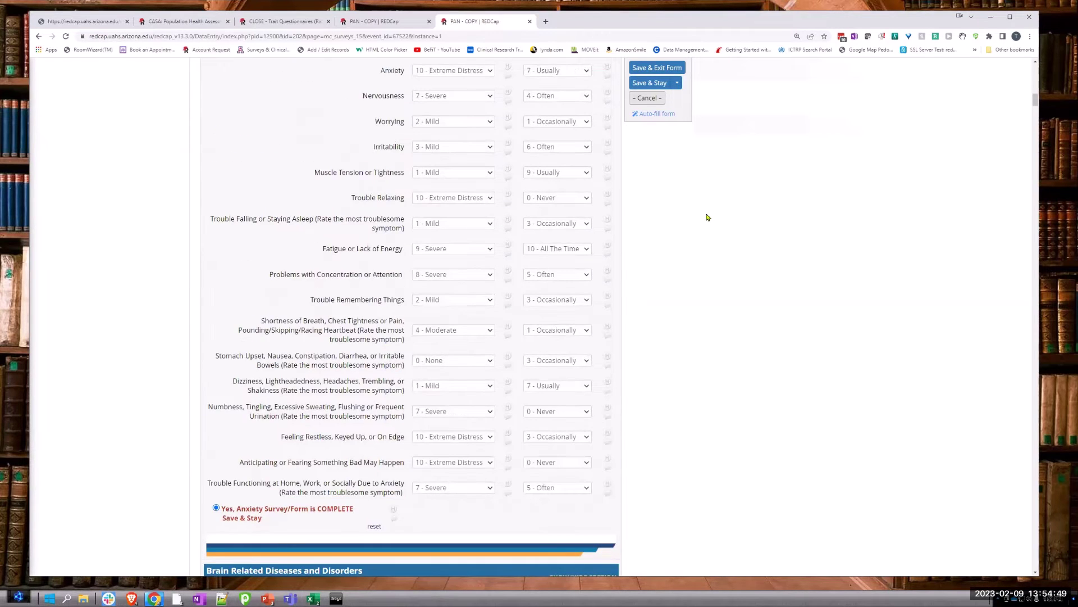
pyautogui.scroll(5, 707, 217)
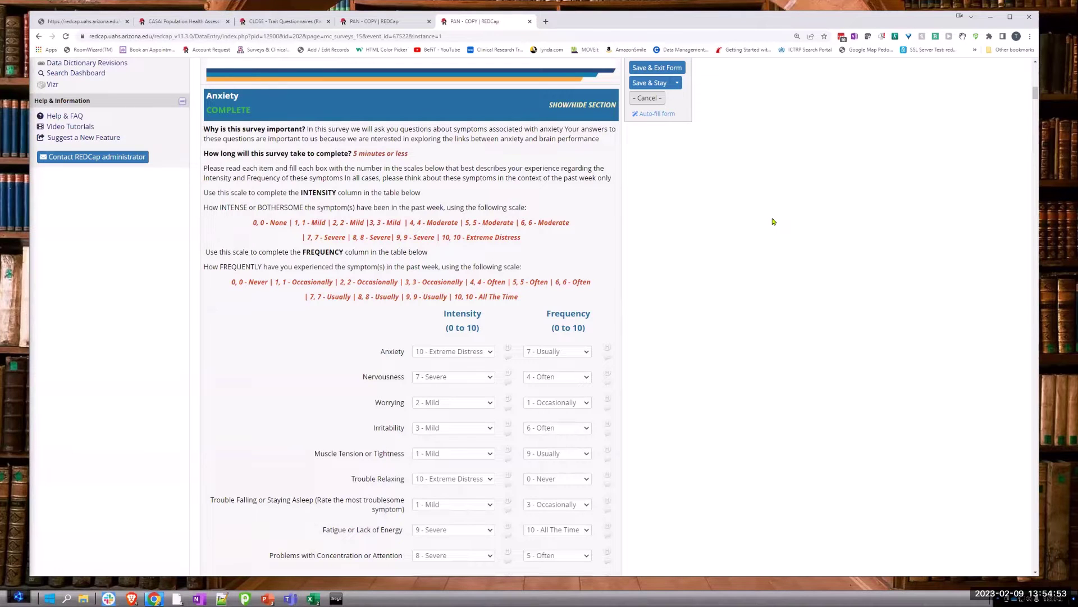
pyautogui.scroll(15, 772, 222)
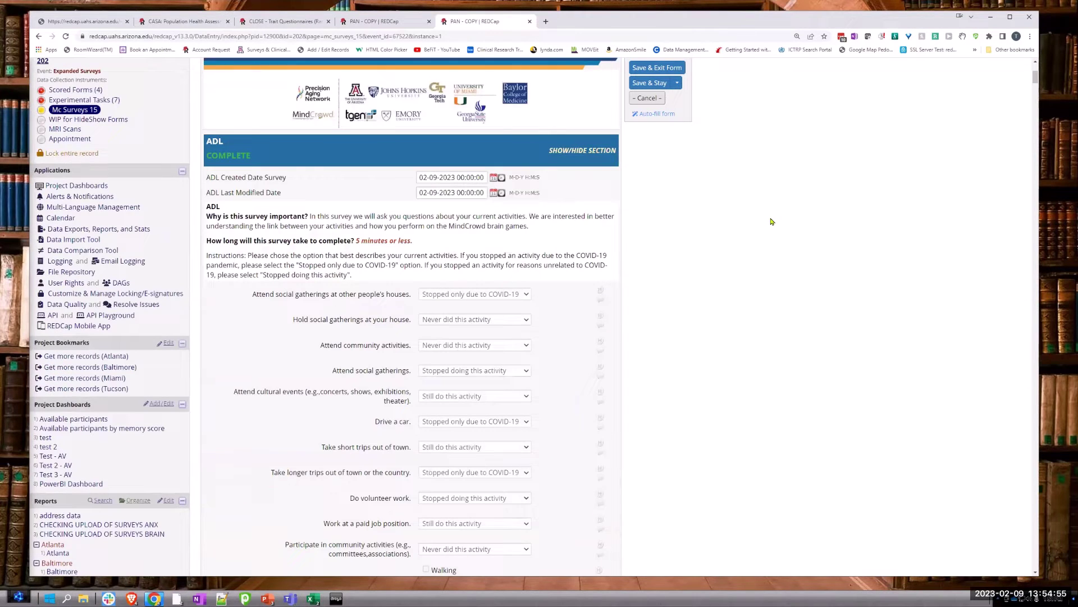
pyautogui.scroll(5, 771, 221)
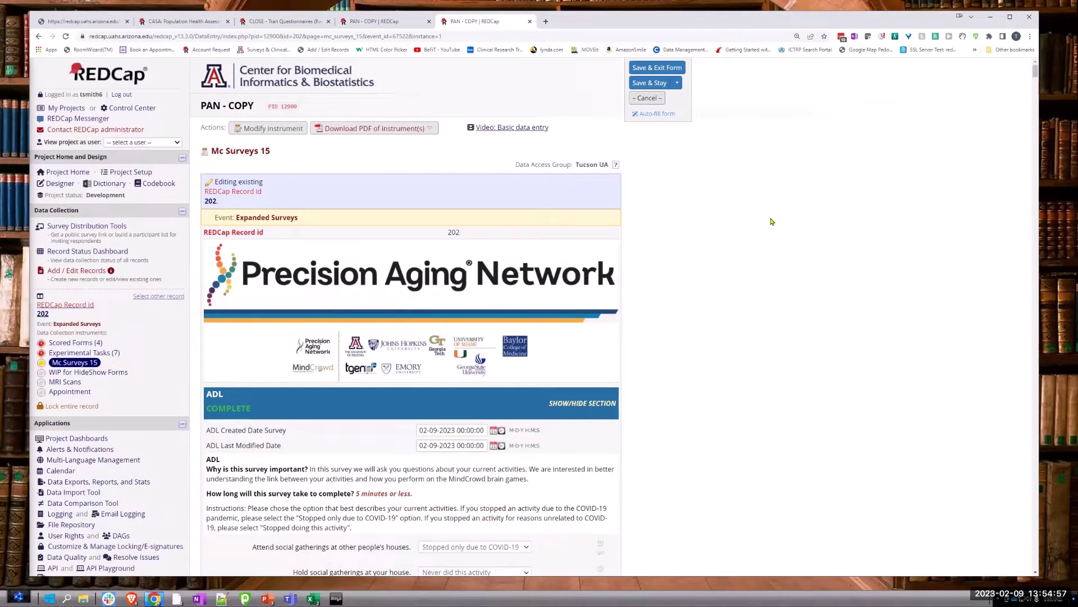
pyautogui.scroll(-5, 771, 221)
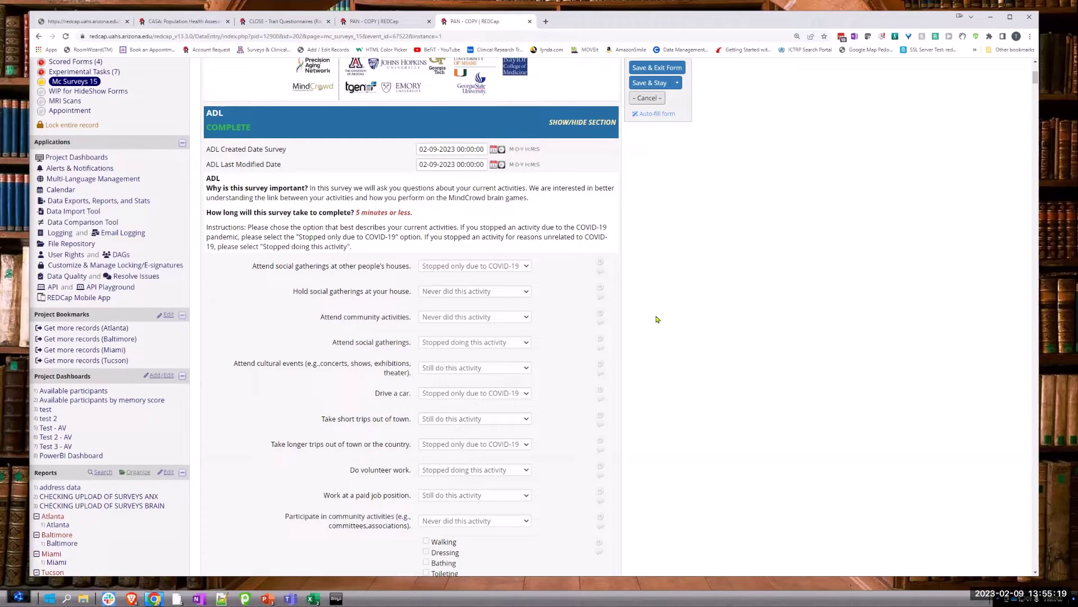
pyautogui.scroll(-8, 658, 319)
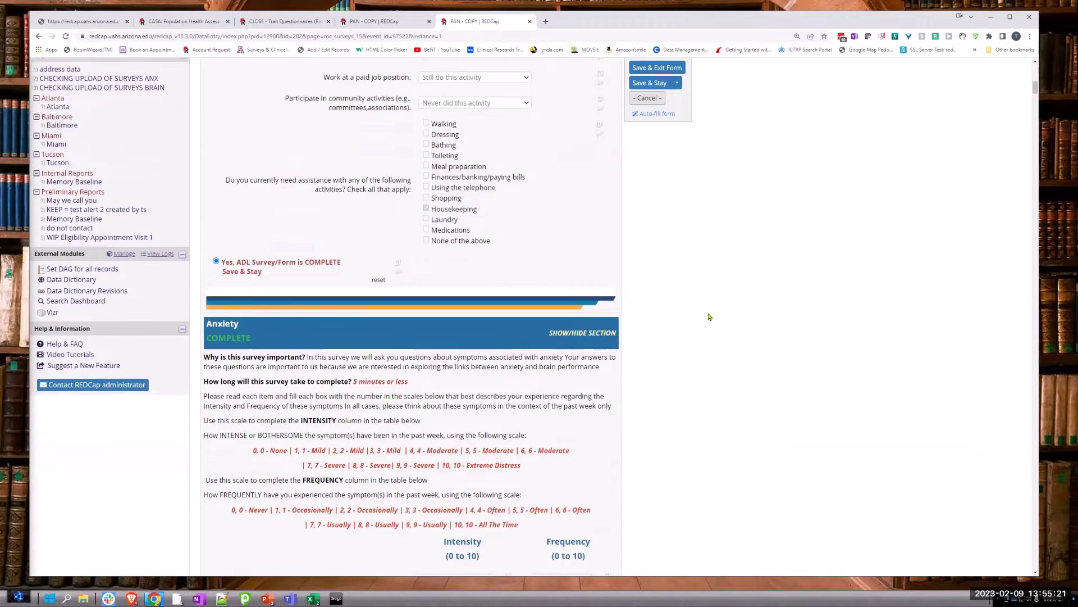
pyautogui.scroll(-7, 702, 316)
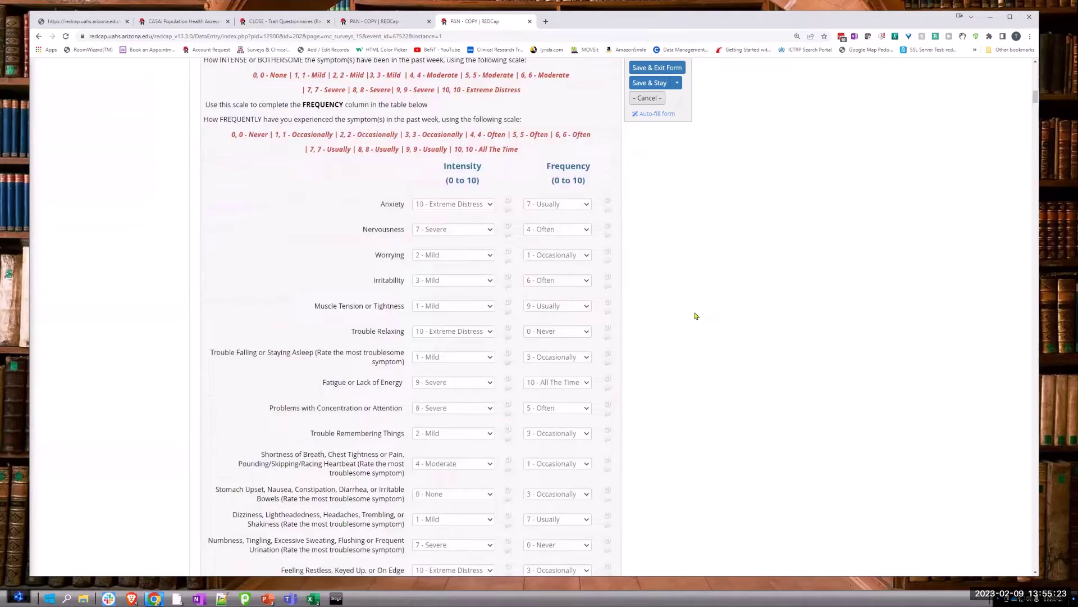
pyautogui.scroll(-4, 695, 316)
pyautogui.scroll(-7, 682, 313)
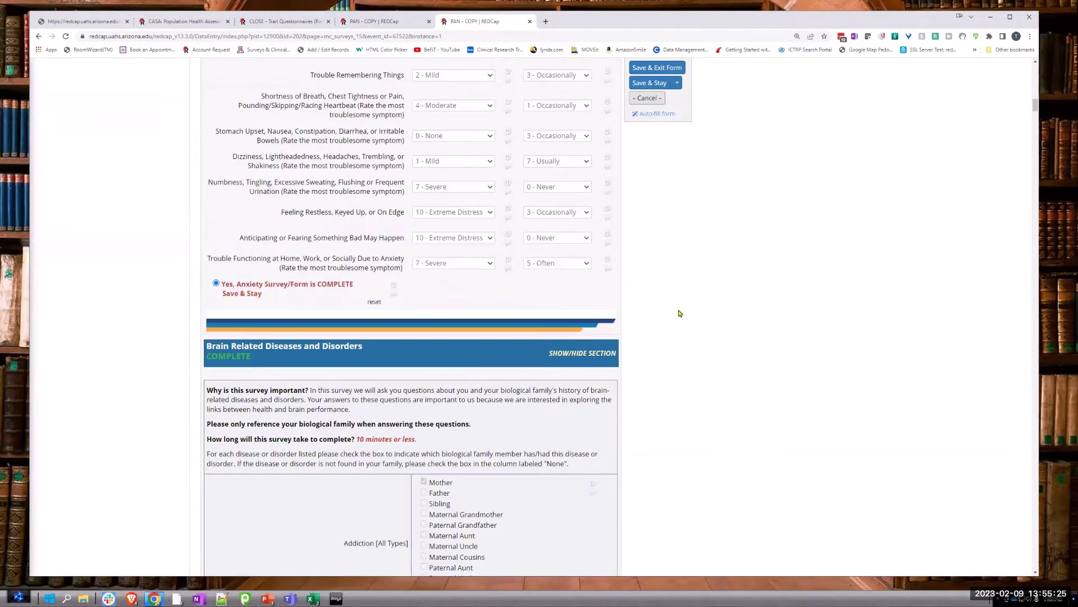
pyautogui.scroll(5, 618, 309)
pyautogui.scroll(20, 559, 291)
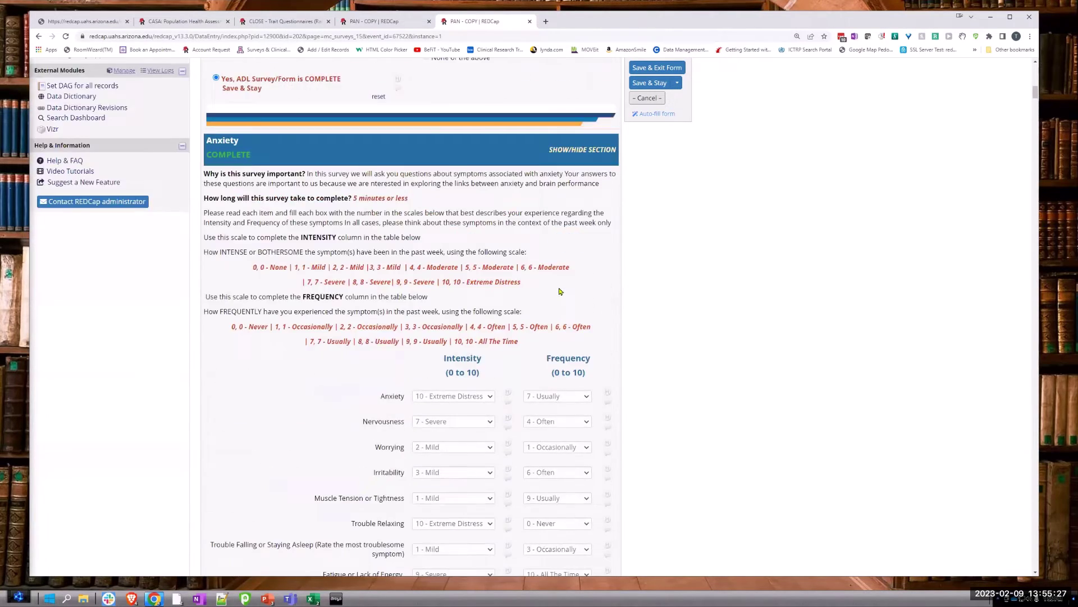
pyautogui.scroll(5, 559, 291)
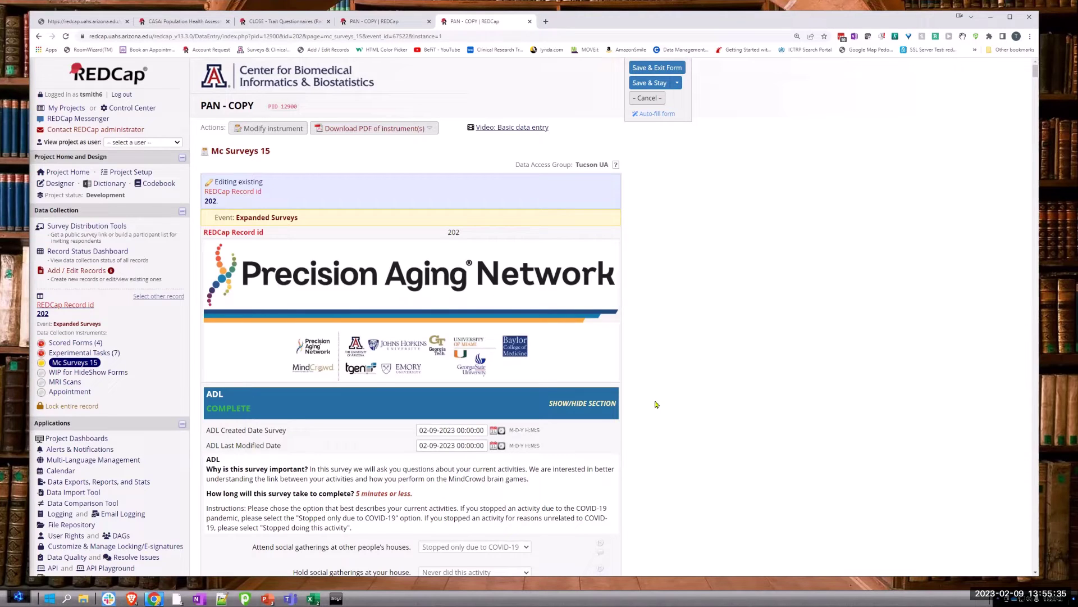
pyautogui.scroll(-2, 658, 403)
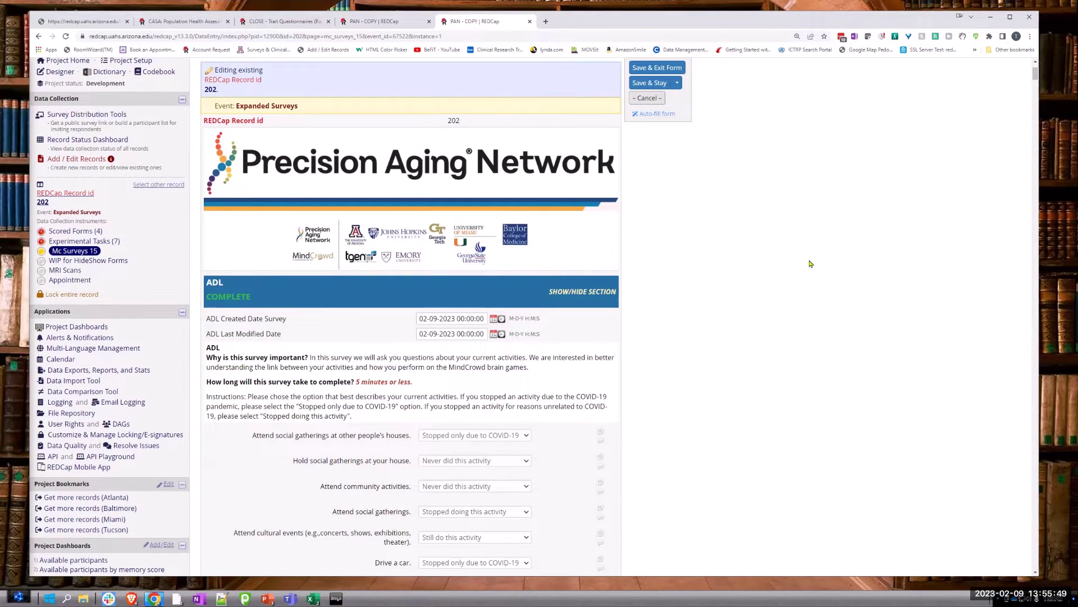
pyautogui.scroll(-3, 809, 264)
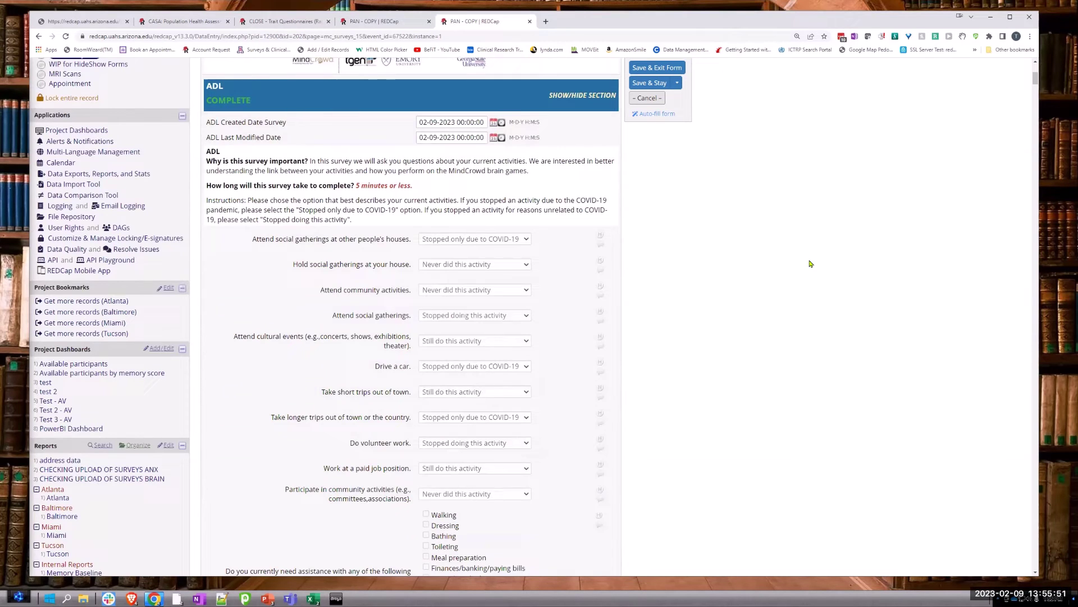
pyautogui.scroll(-5, 809, 264)
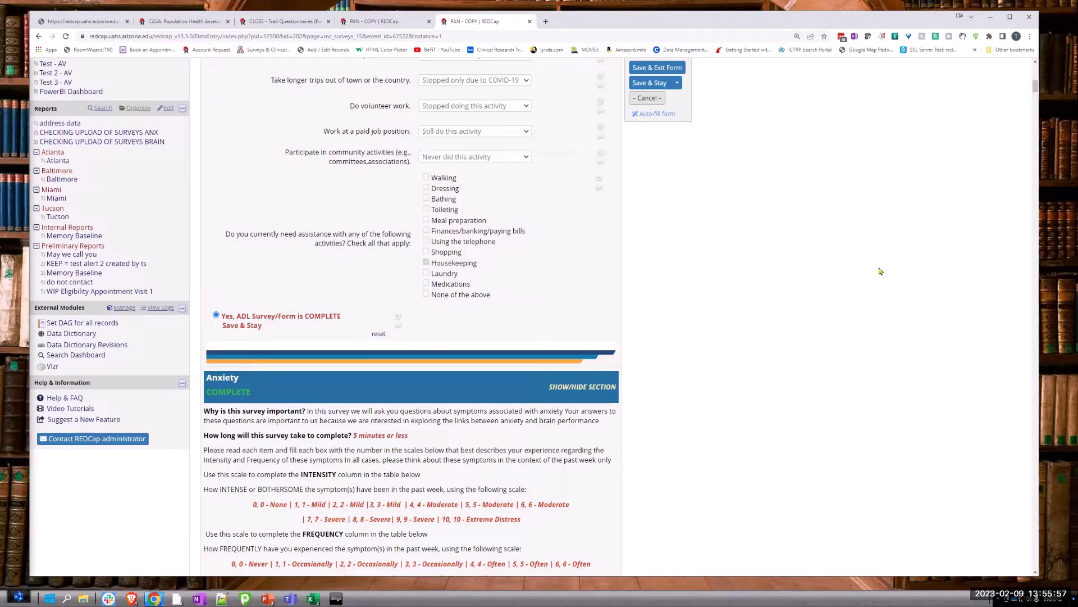
pyautogui.scroll(-5, 778, 253)
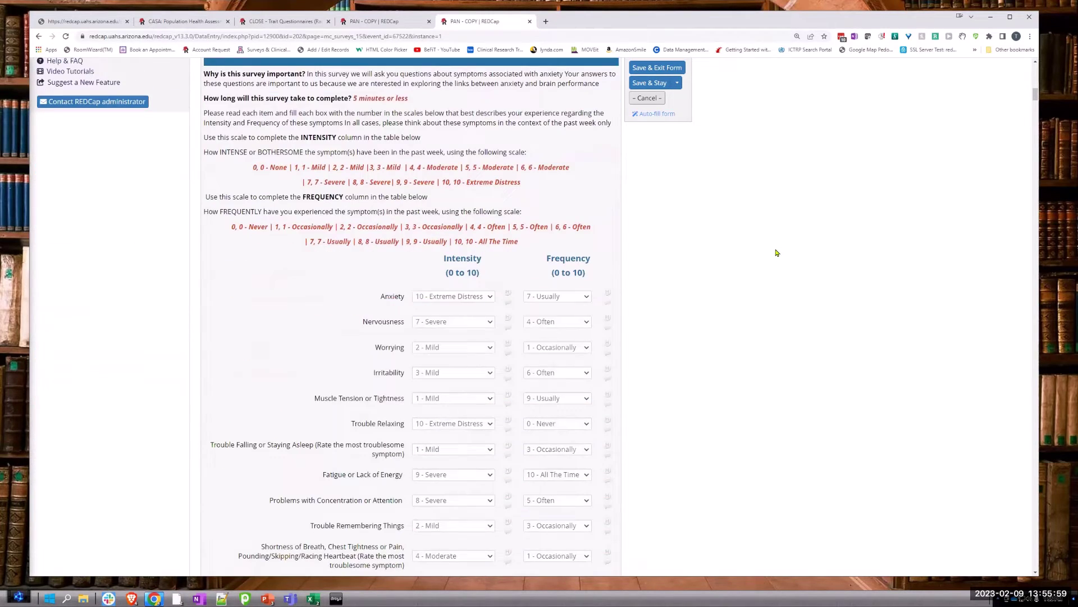
pyautogui.scroll(-8, 777, 253)
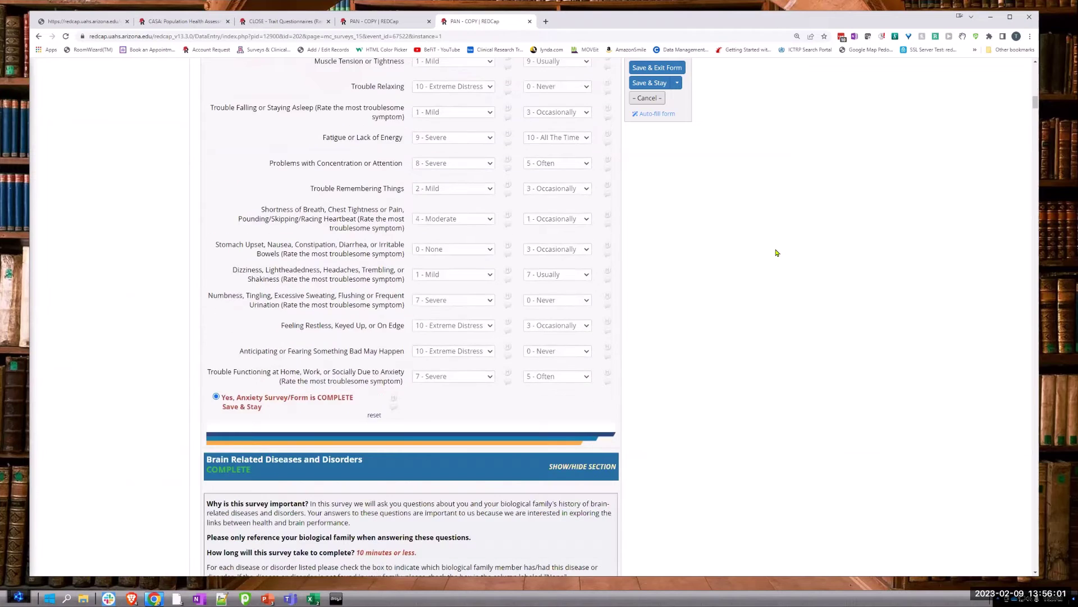
pyautogui.scroll(-7, 777, 253)
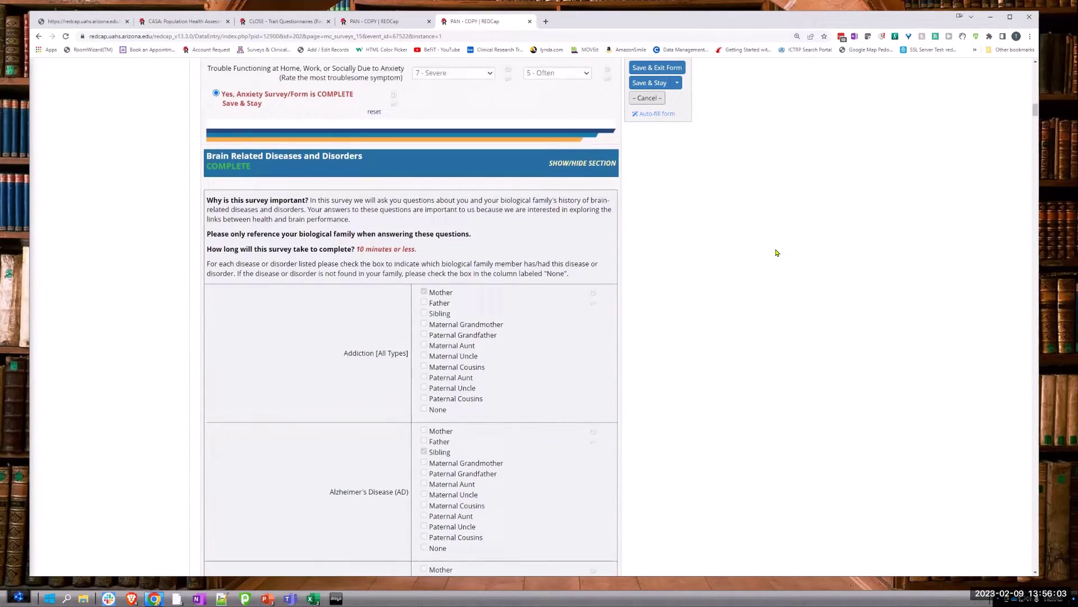
pyautogui.scroll(14, 777, 253)
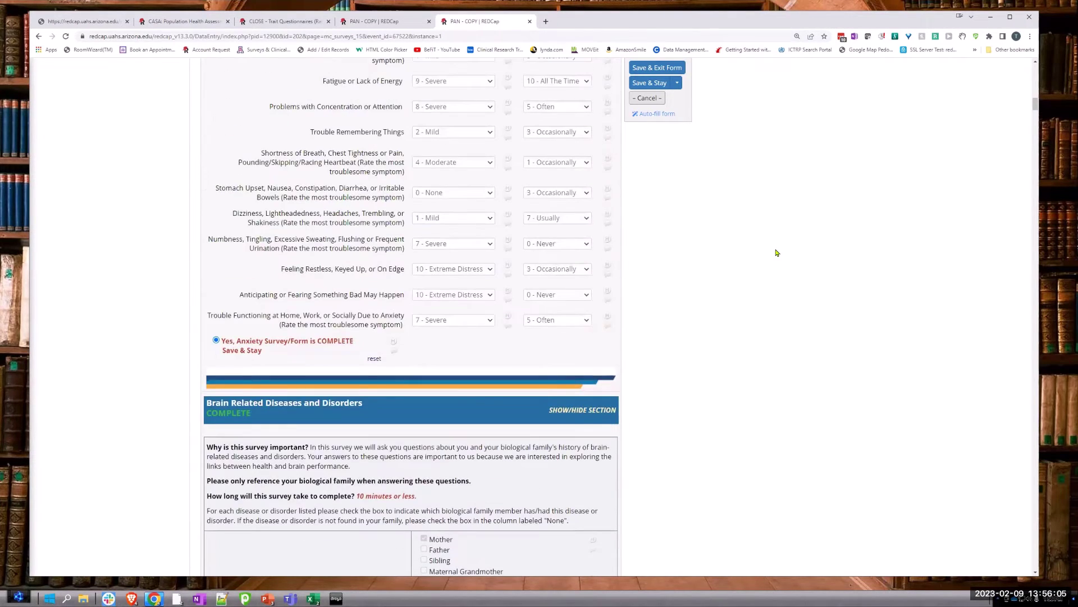
pyautogui.scroll(4, 777, 252)
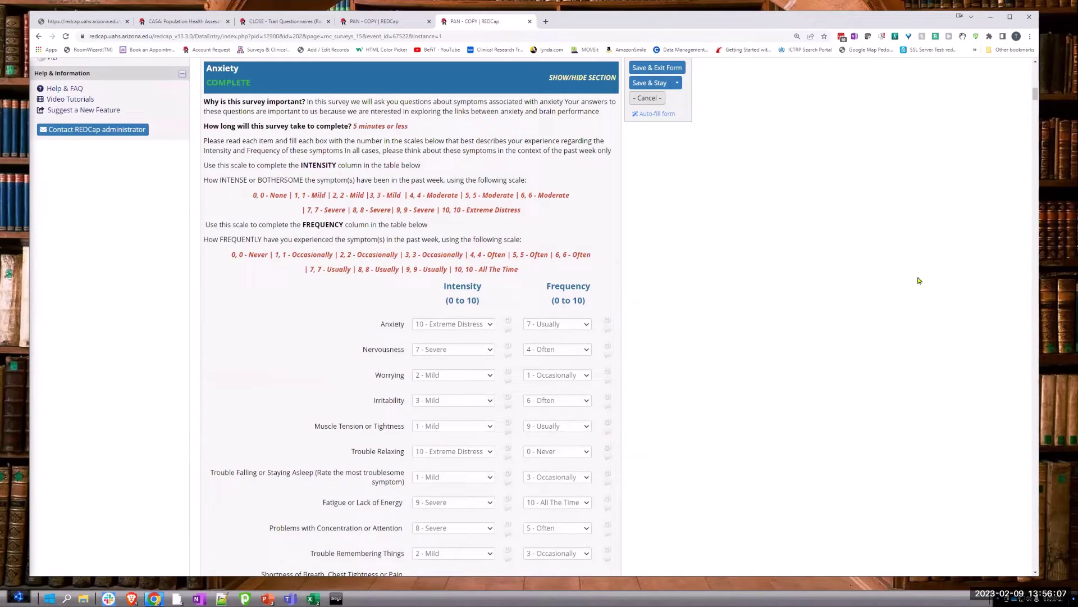
pyautogui.scroll(8, 725, 243)
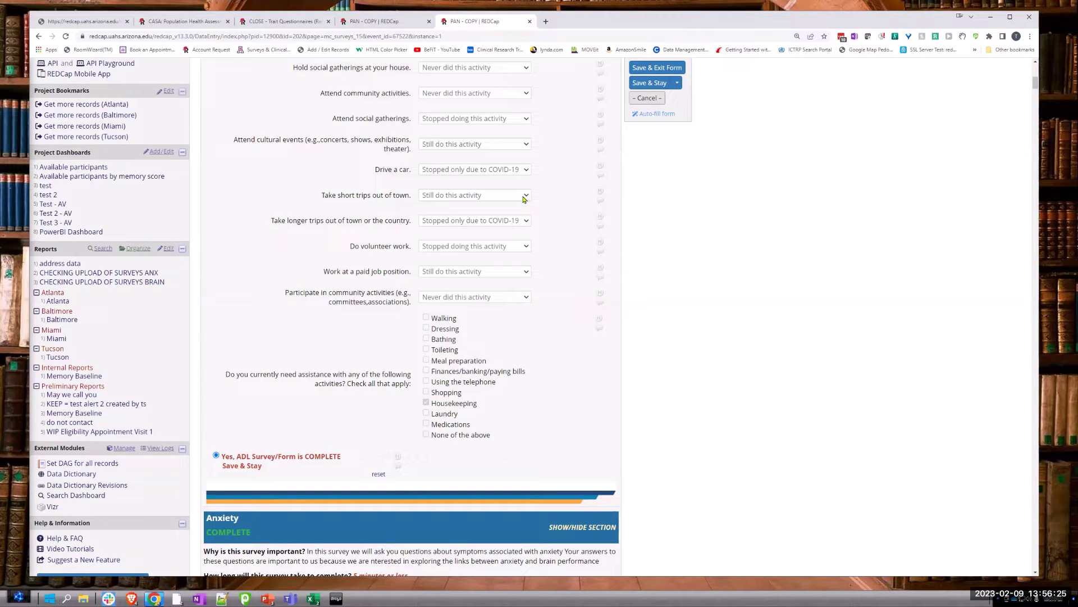
pyautogui.scroll(-10, 752, 252)
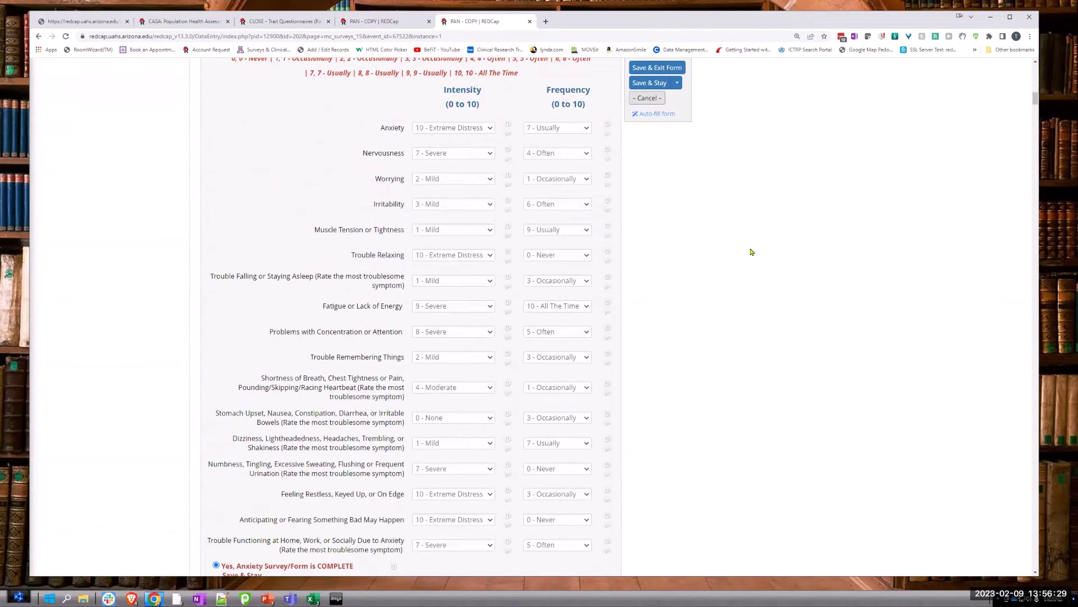
pyautogui.scroll(-10, 752, 251)
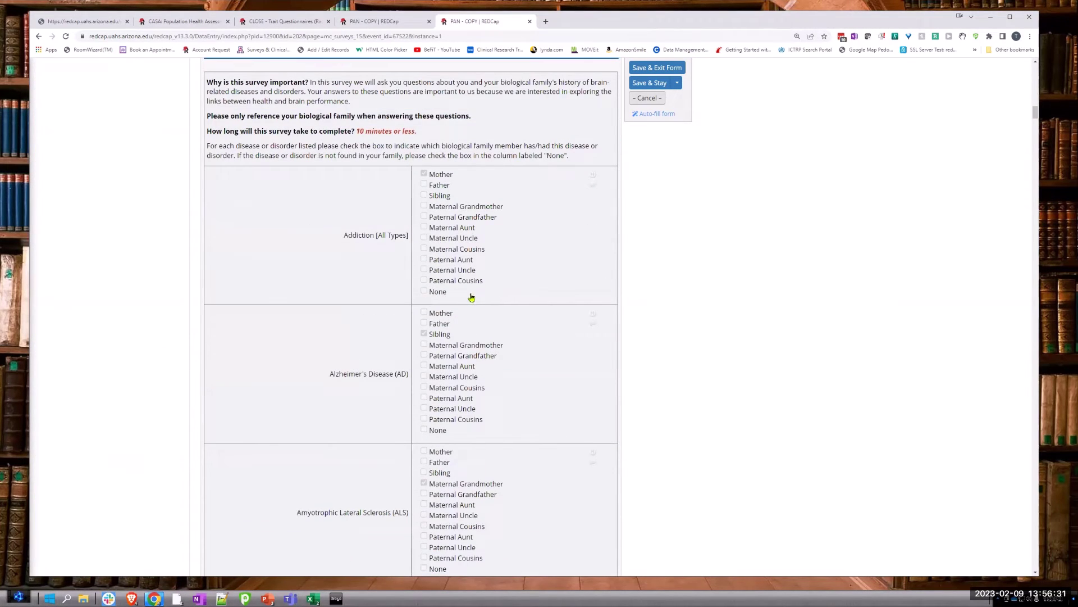
pyautogui.scroll(-15, 471, 297)
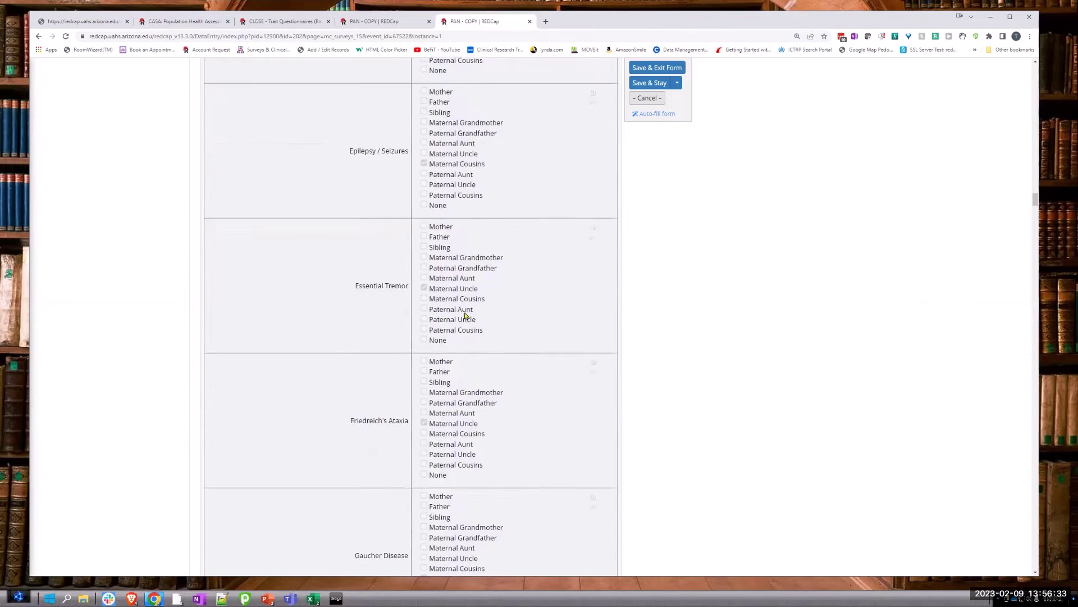
pyautogui.scroll(-15, 465, 316)
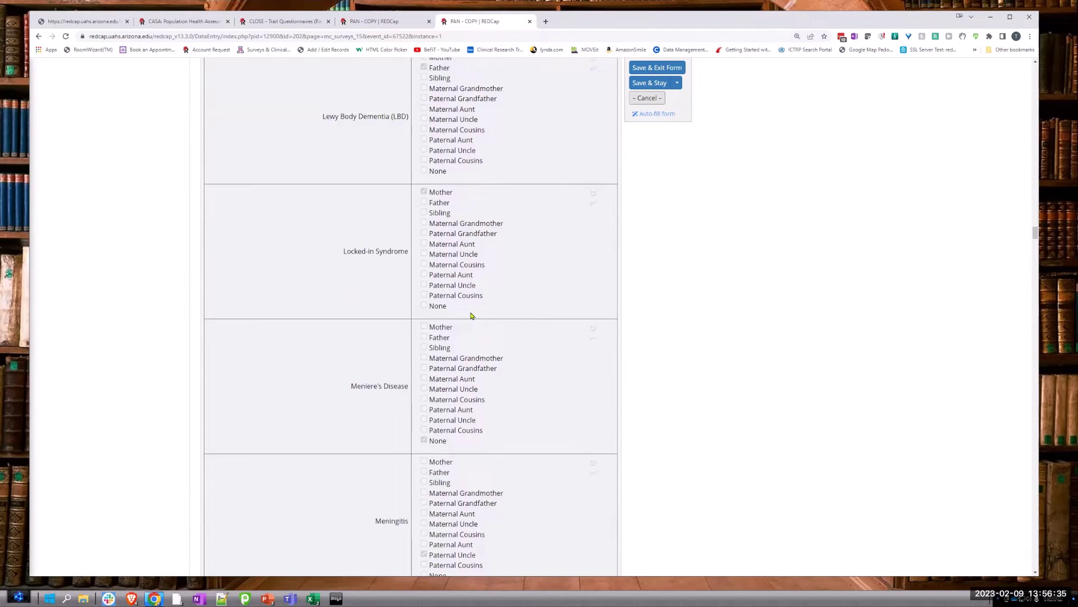
pyautogui.scroll(-15, 471, 316)
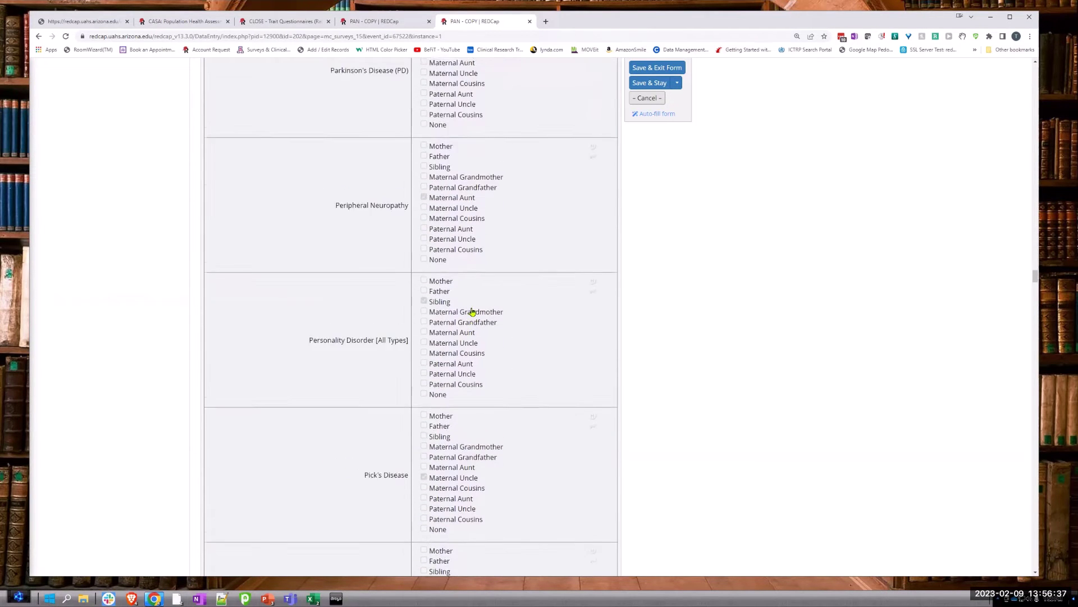
pyautogui.scroll(-15, 471, 312)
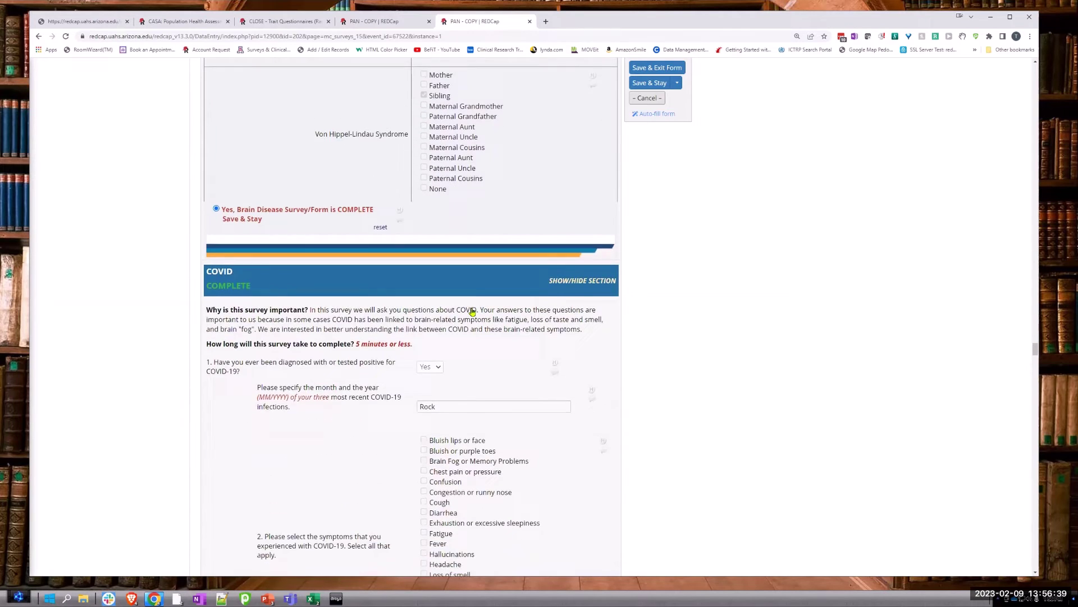
pyautogui.scroll(-8, 471, 311)
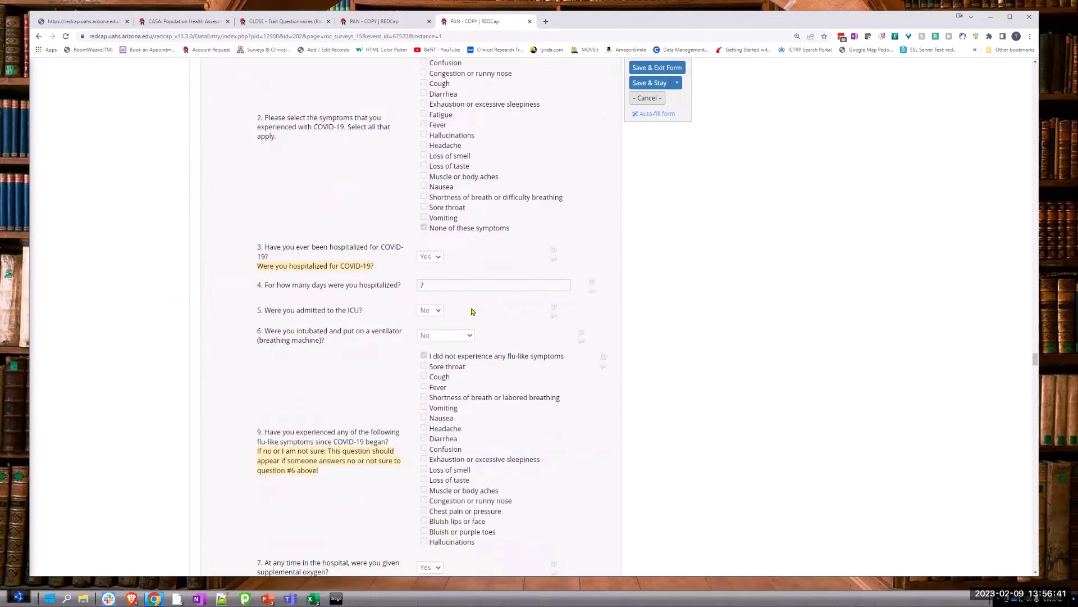
pyautogui.scroll(-8, 471, 311)
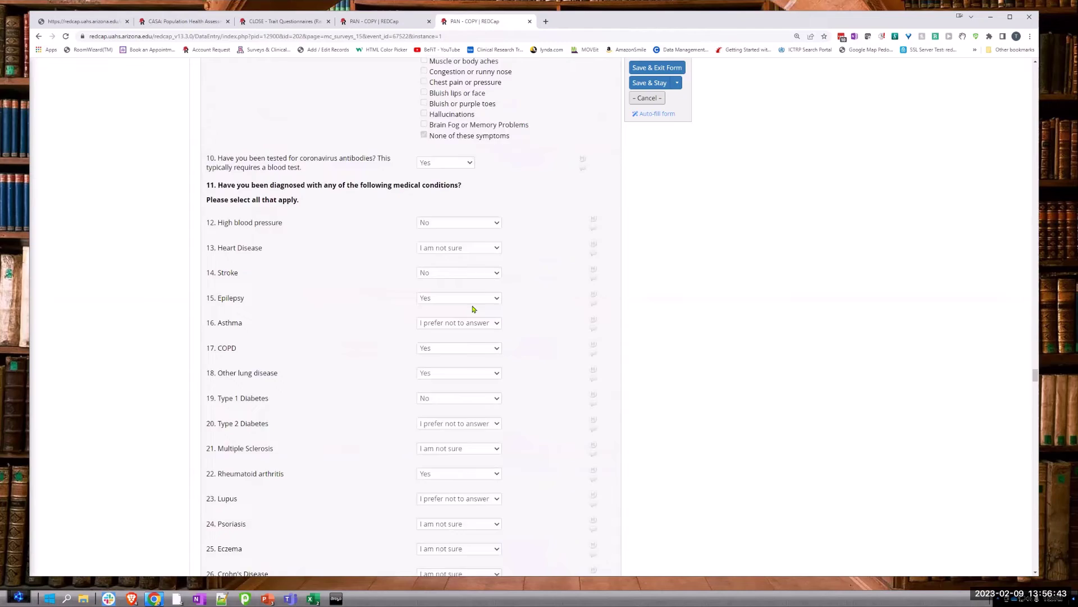
pyautogui.scroll(-9, 472, 309)
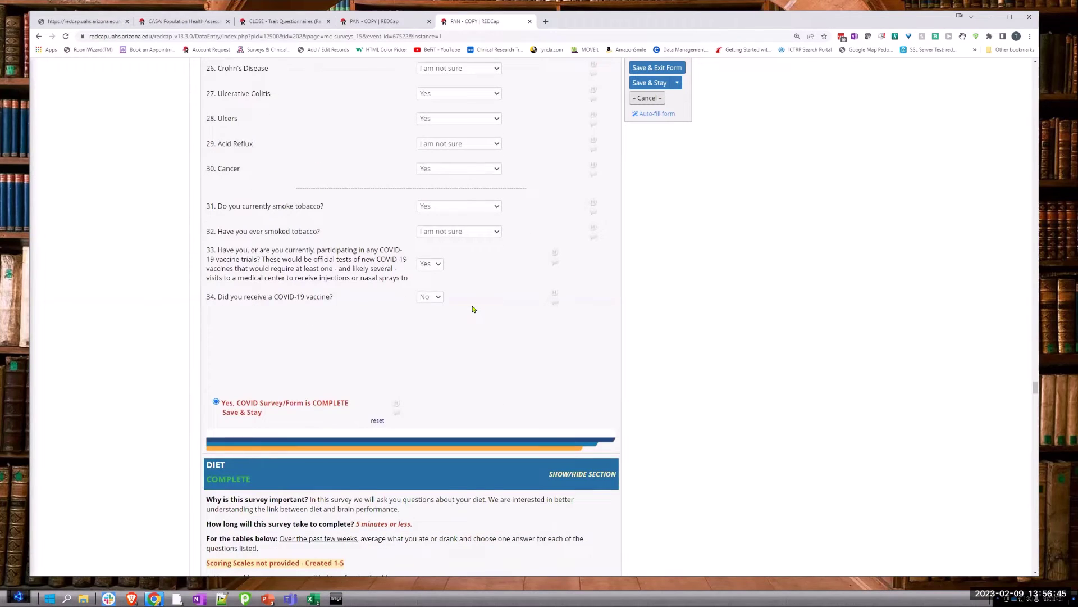
pyautogui.scroll(-14, 472, 309)
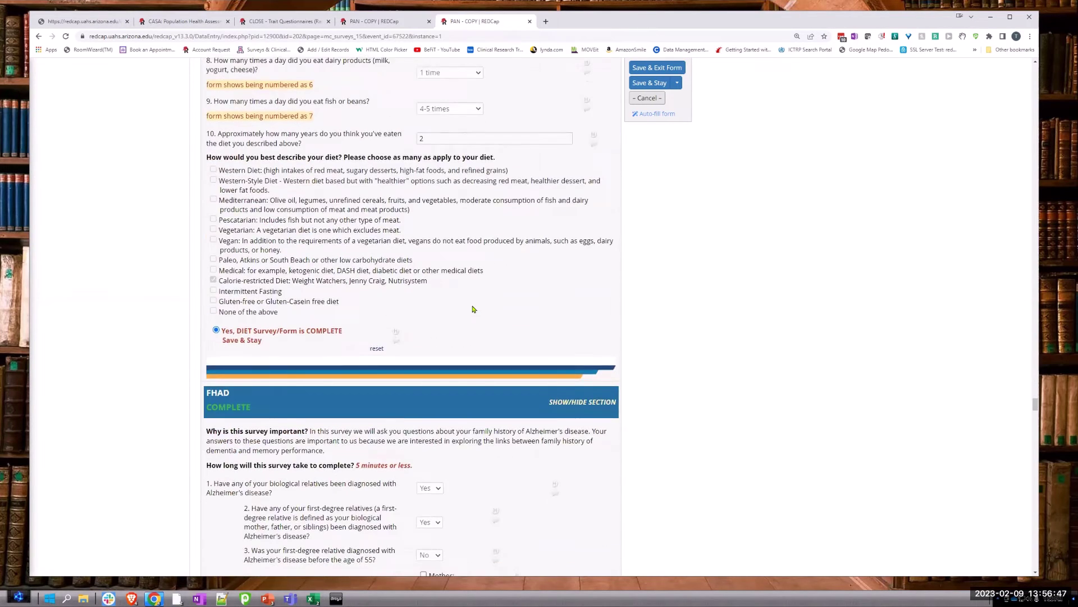
pyautogui.scroll(-8, 473, 309)
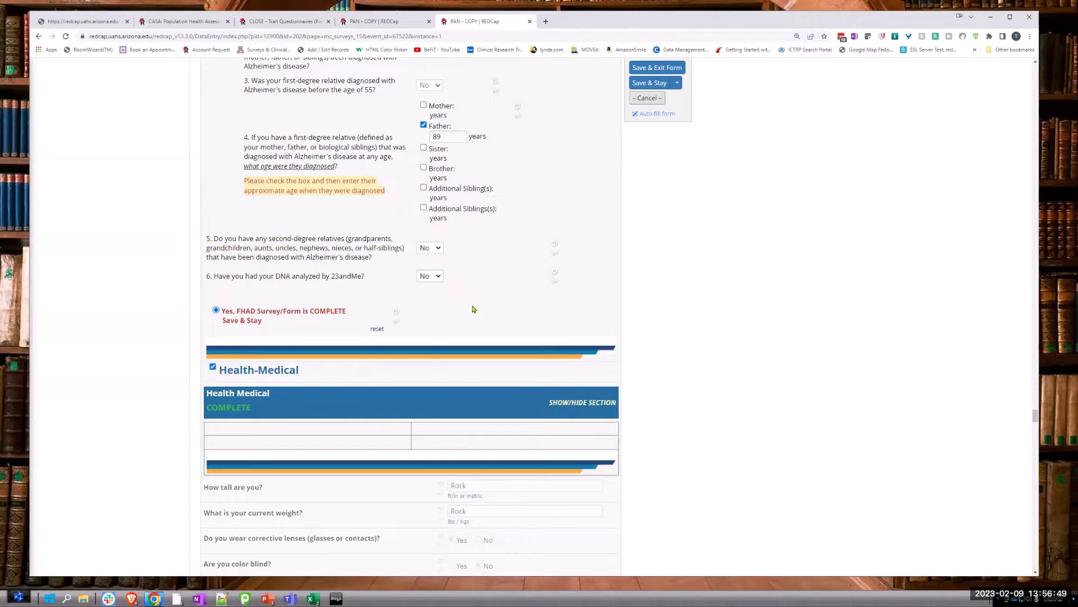
pyautogui.scroll(-4, 472, 309)
pyautogui.scroll(-2, 474, 309)
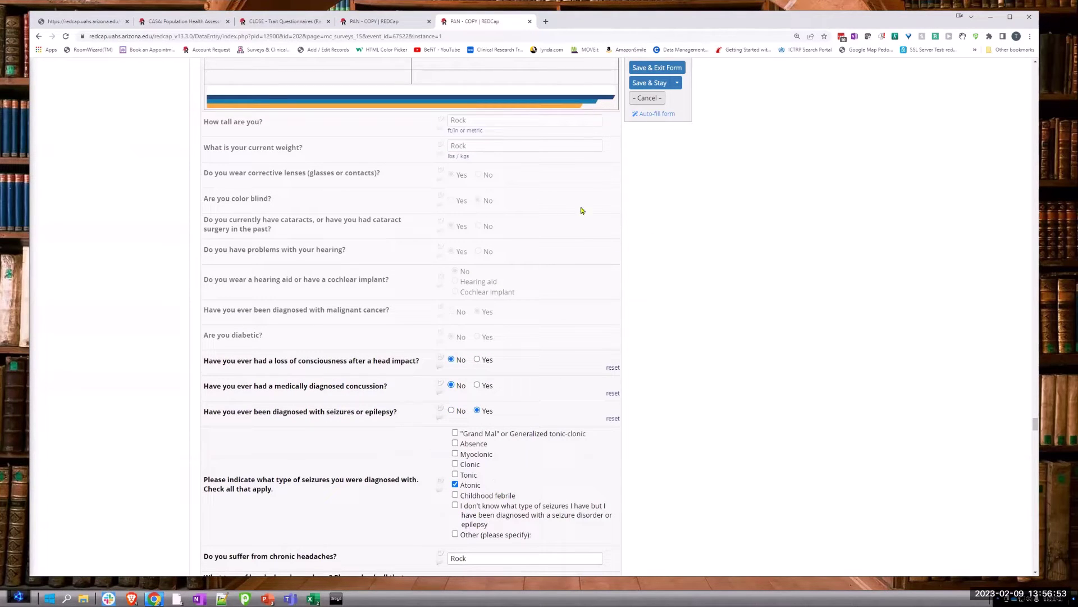
pyautogui.scroll(-10, 557, 315)
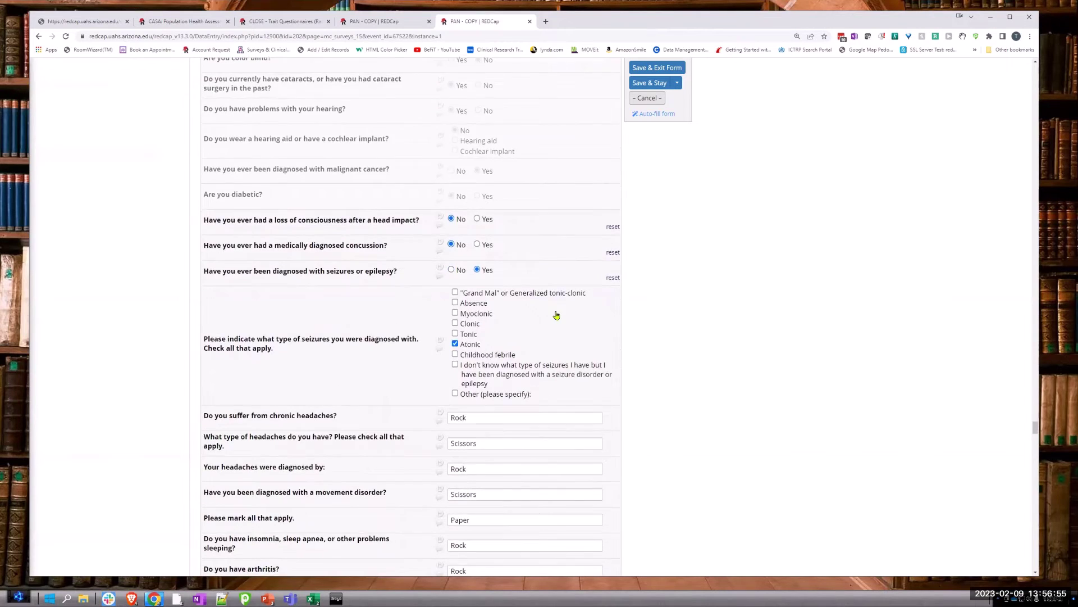
pyautogui.scroll(-10, 553, 315)
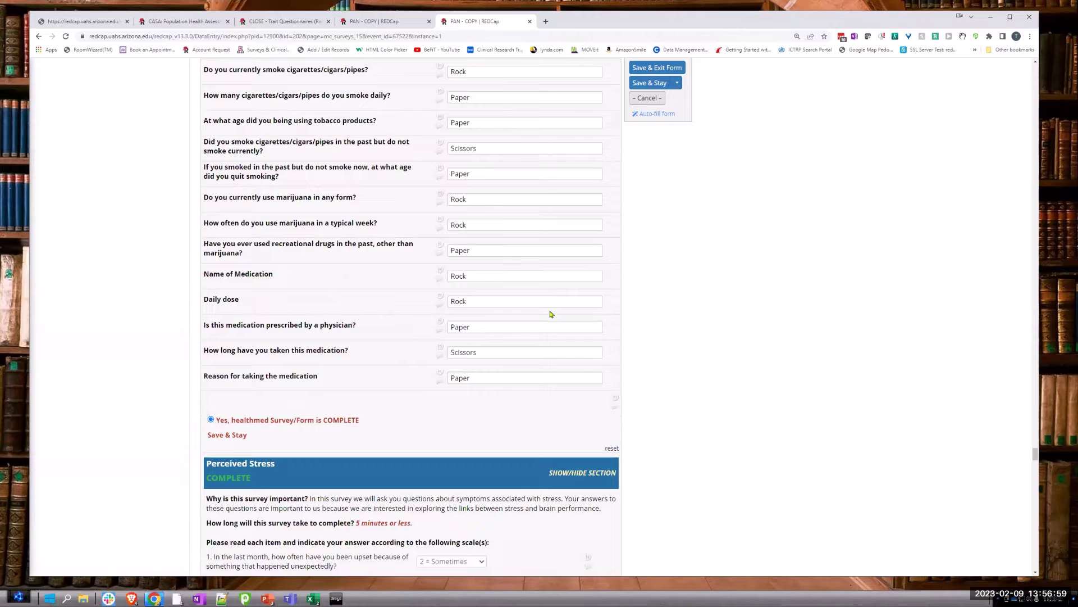
pyautogui.scroll(4, 522, 298)
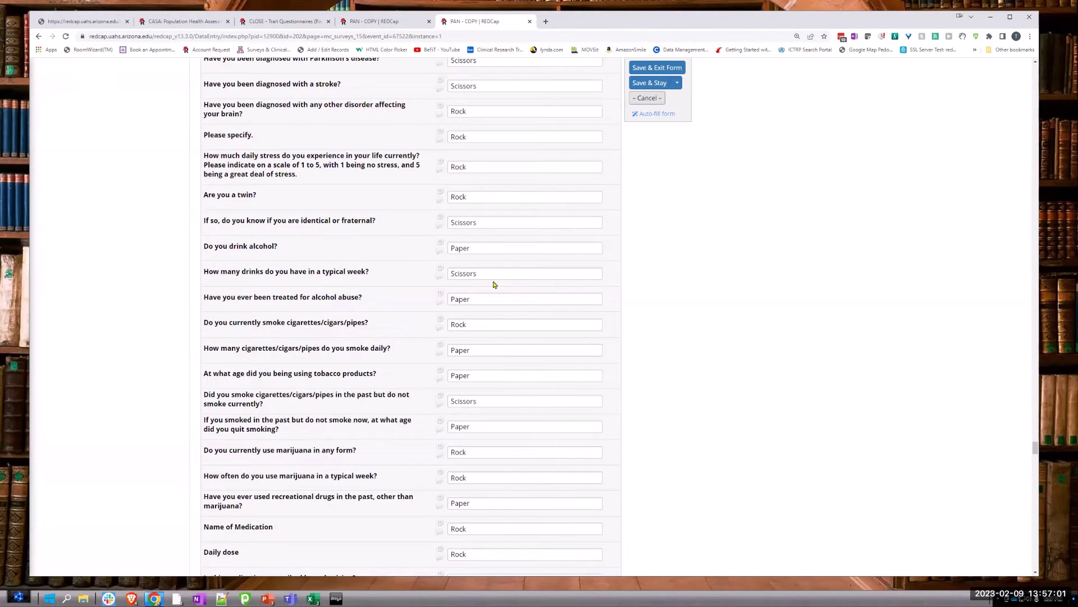
pyautogui.click(481, 253)
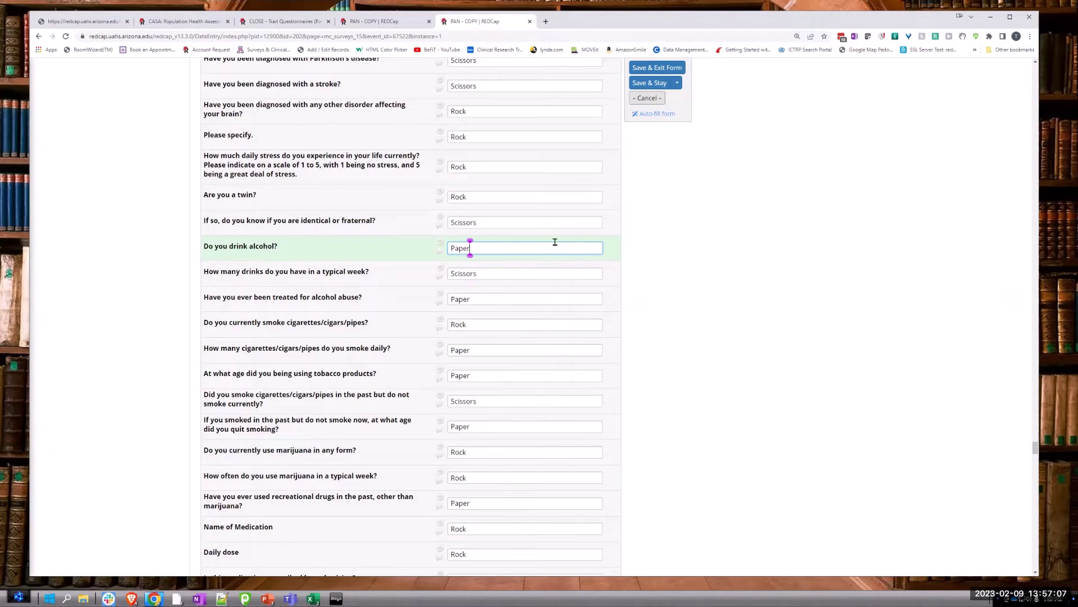
pyautogui.scroll(8, 555, 242)
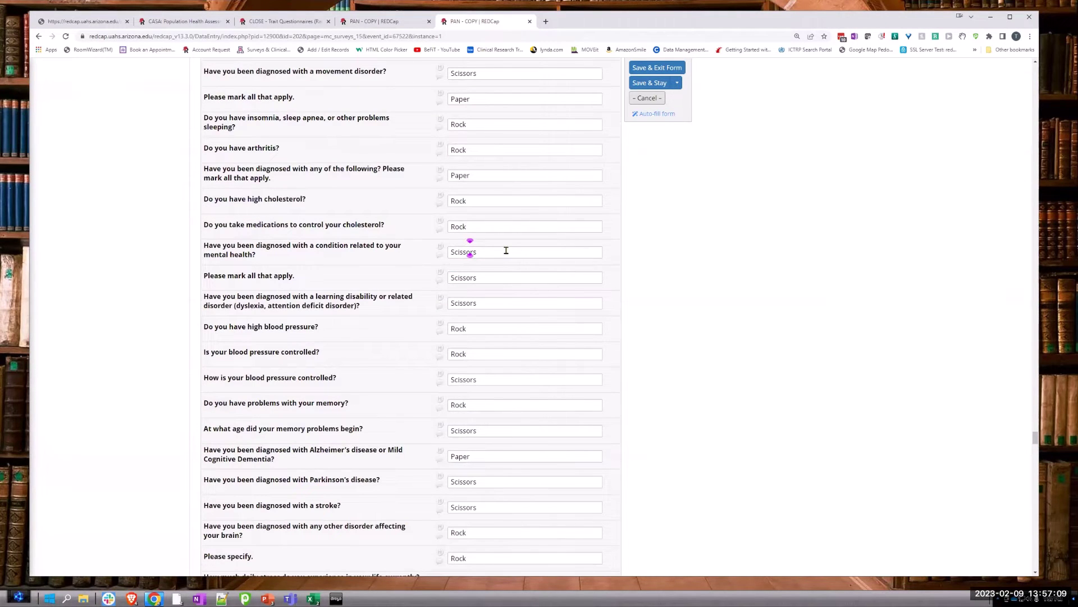
# Step: Scroll back to the top of record 425's form and return to the previous page with Alt+Left
pyautogui.click(499, 251)
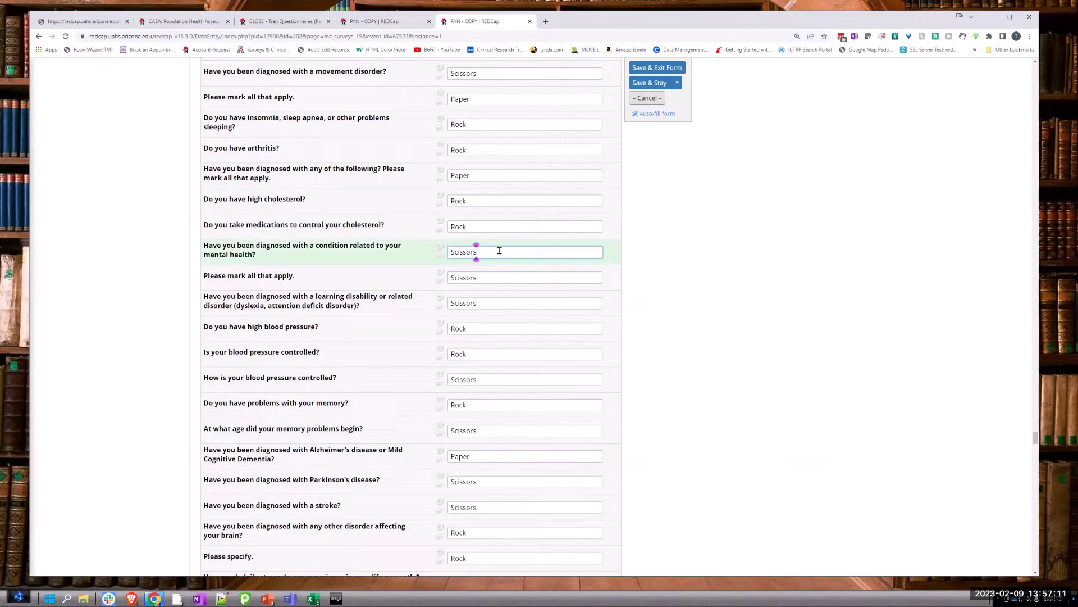
pyautogui.scroll(11, 499, 251)
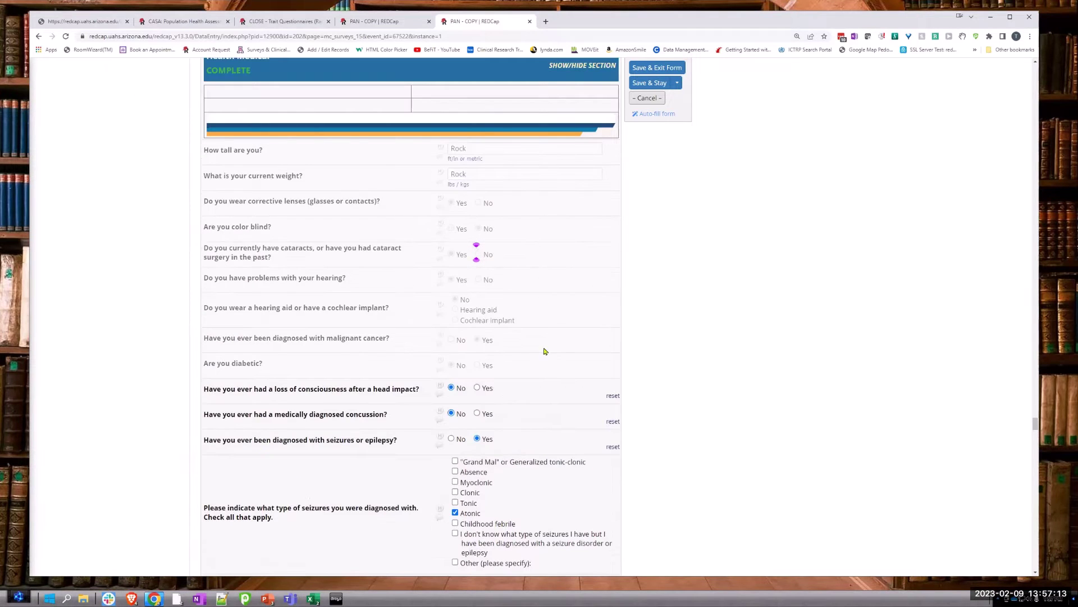
pyautogui.scroll(4, 516, 291)
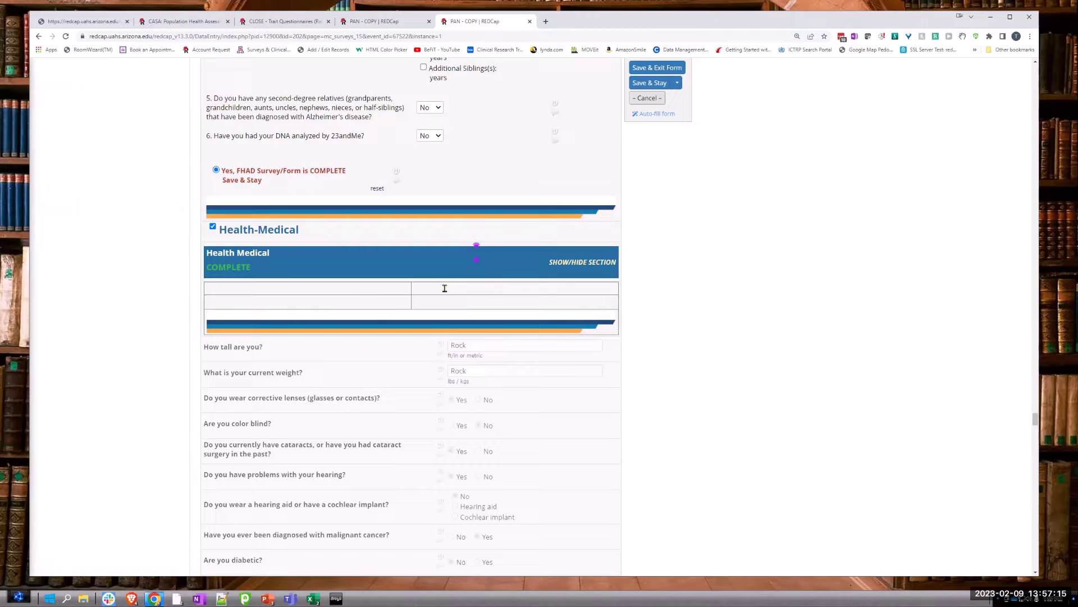
pyautogui.scroll(4, 477, 292)
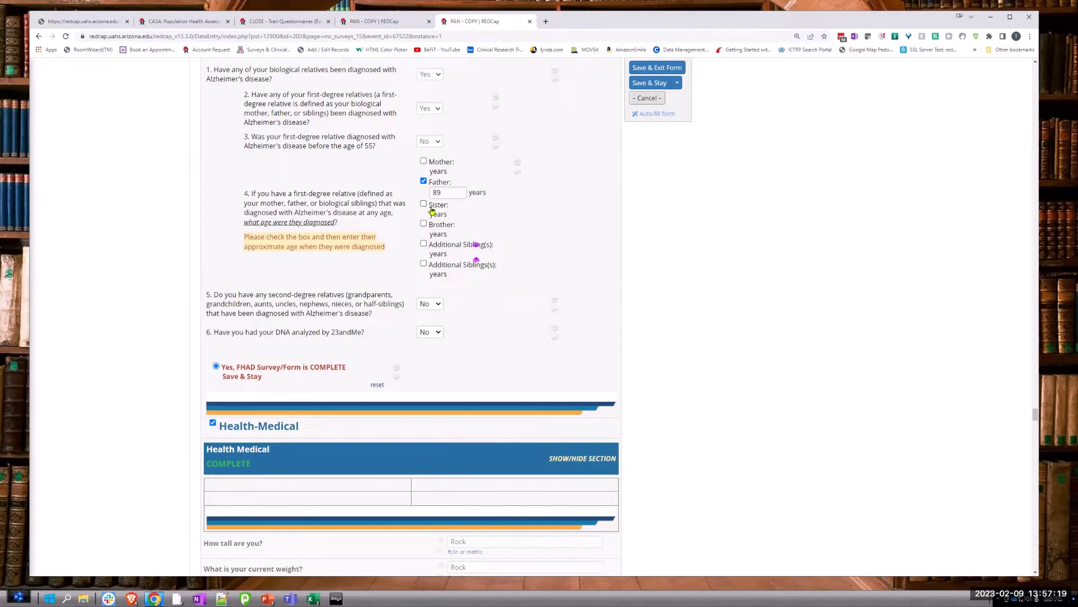
pyautogui.scroll(7, 484, 242)
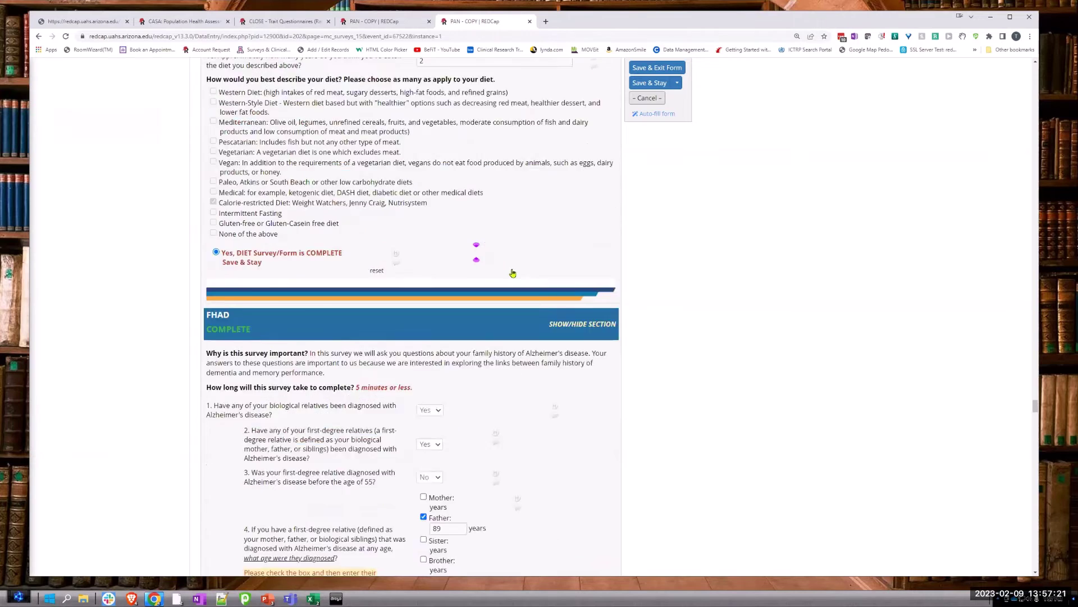
pyautogui.scroll(10, 512, 273)
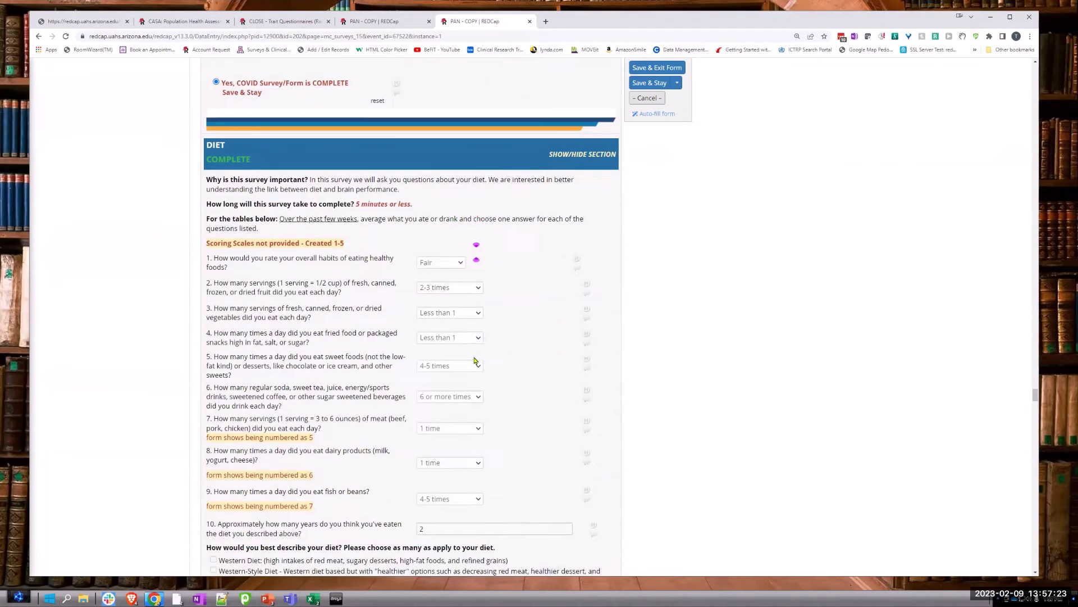
pyautogui.scroll(-2, 475, 359)
pyautogui.scroll(10, 472, 337)
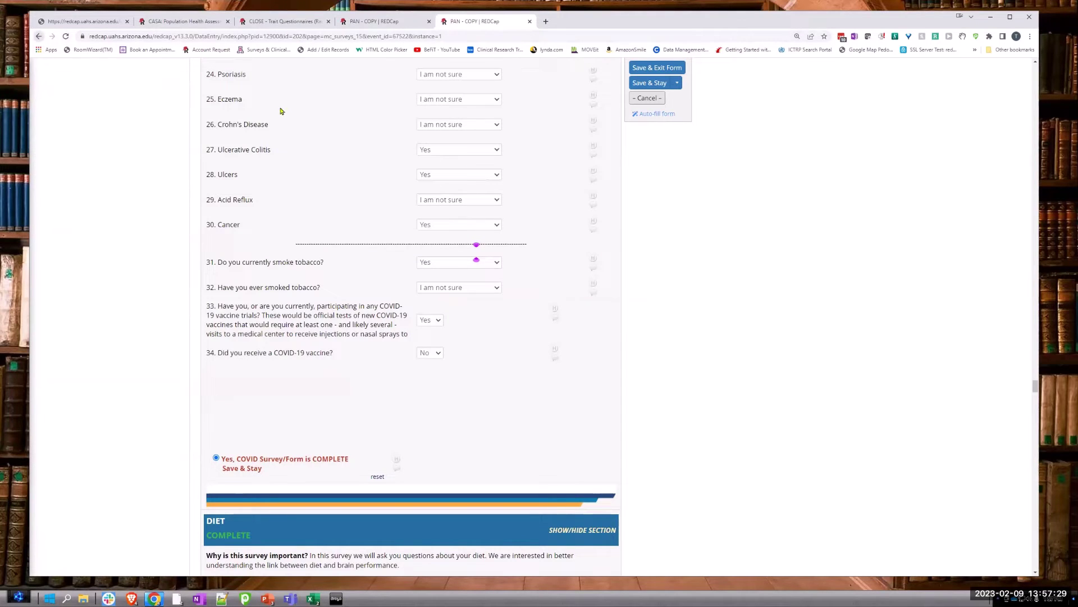
pyautogui.hotkey('alt', 'Left')
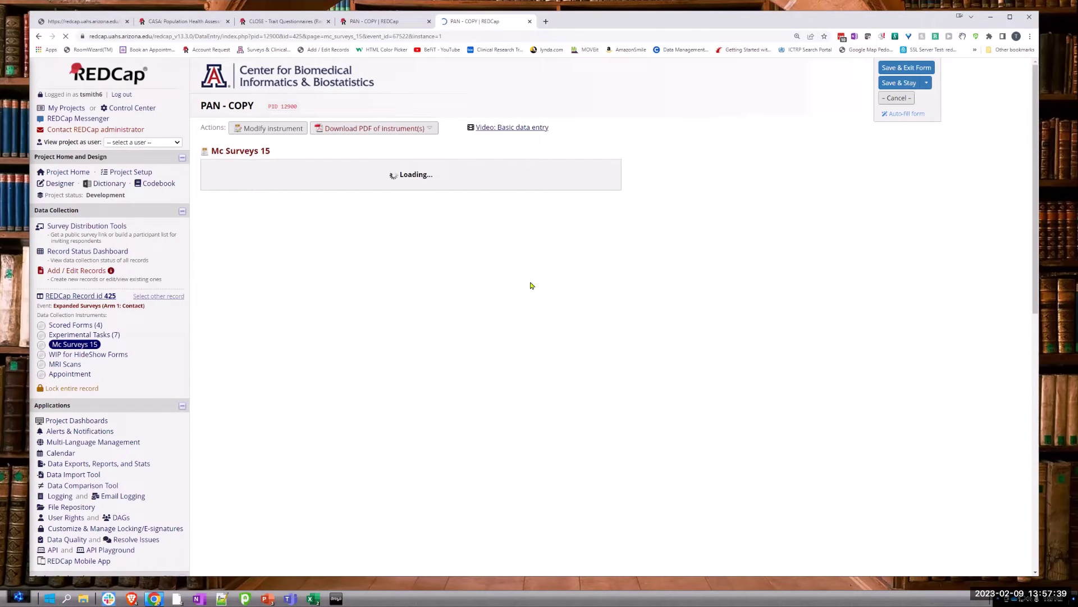
# Step: Set record 425's first ADL dropdown to 'Never did this activity' and Save & Stay
pyautogui.scroll(-5, 528, 340)
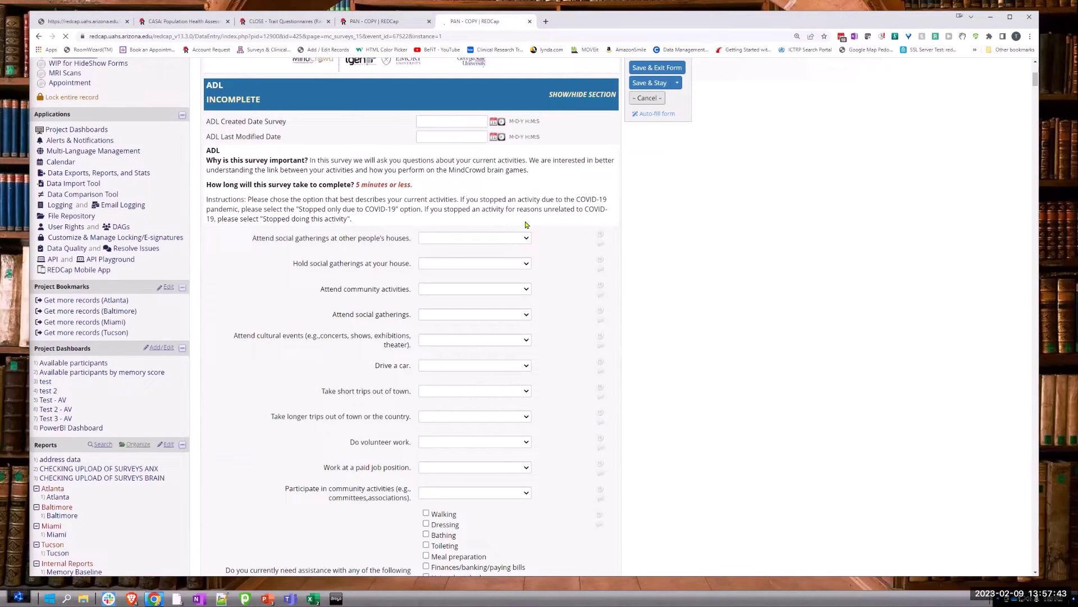
pyautogui.click(527, 238)
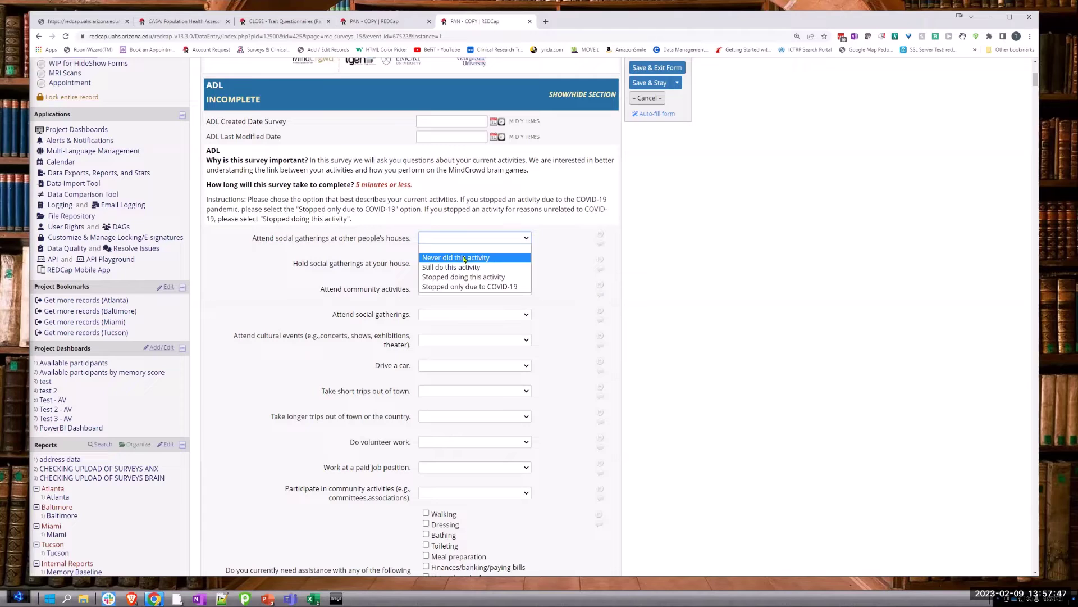
pyautogui.click(457, 259)
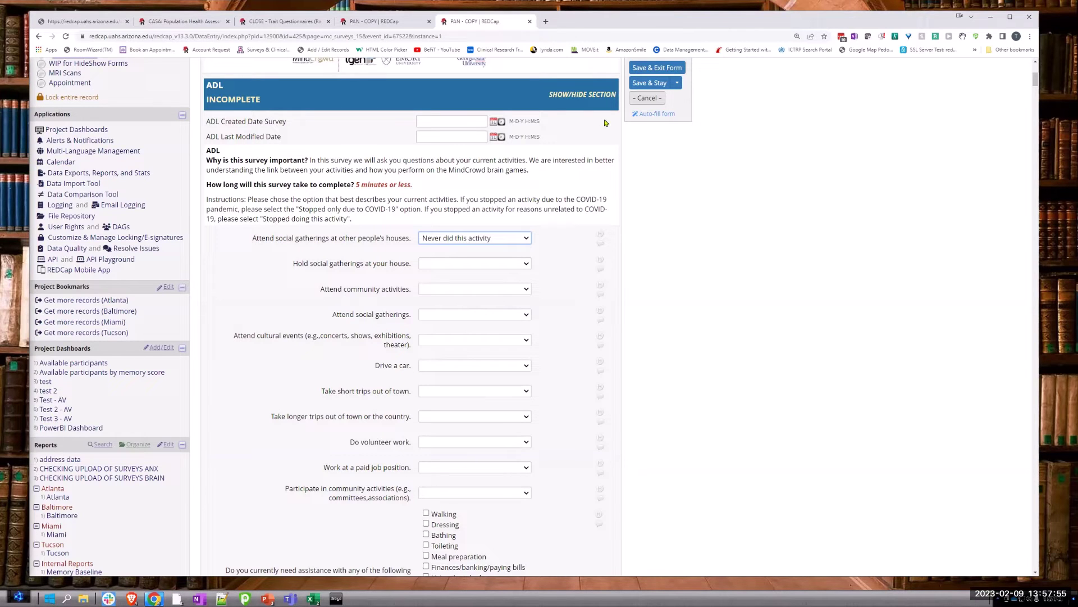
pyautogui.click(728, 380)
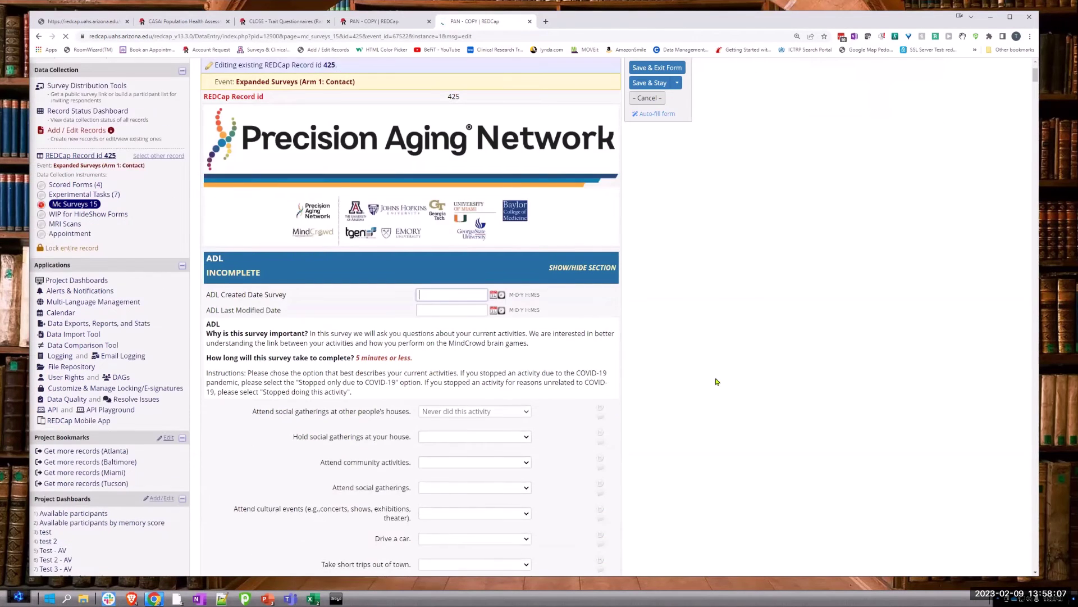
# Step: Set 'Hold social gatherings at your house' to 'Stopped doing this activity' and Save & Stay
pyautogui.scroll(-4, 704, 390)
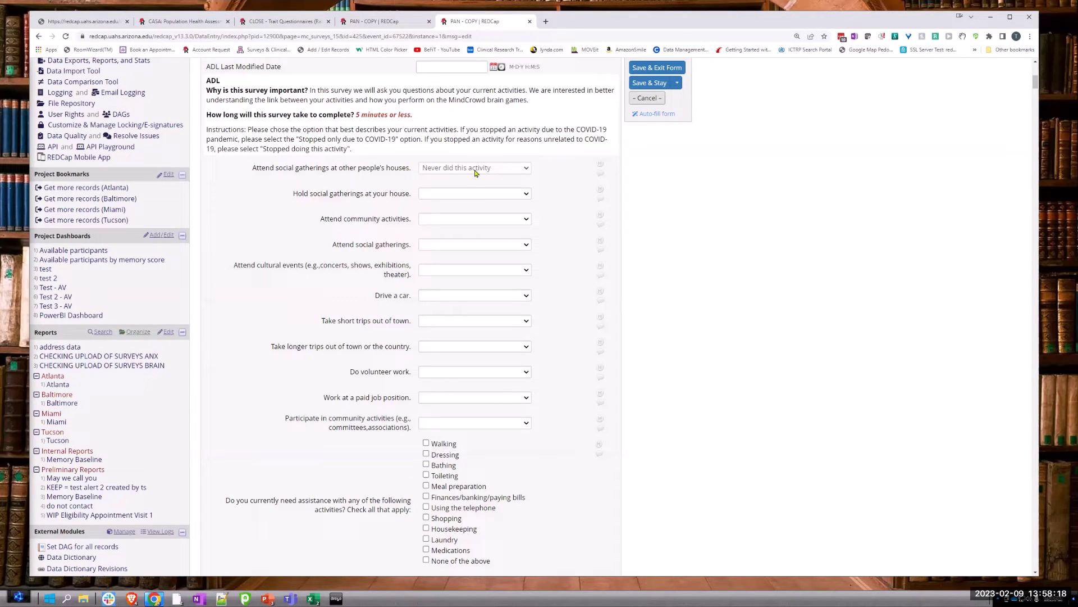
pyautogui.click(508, 197)
pyautogui.click(507, 197)
pyautogui.click(507, 197)
pyautogui.click(508, 196)
pyautogui.click(494, 198)
pyautogui.click(455, 232)
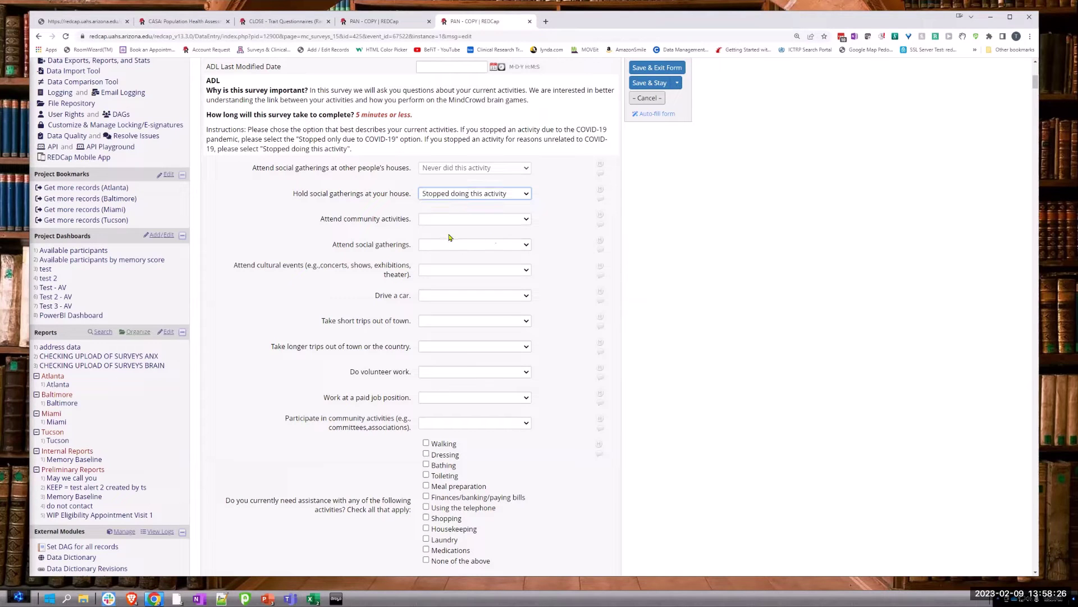
pyautogui.click(651, 83)
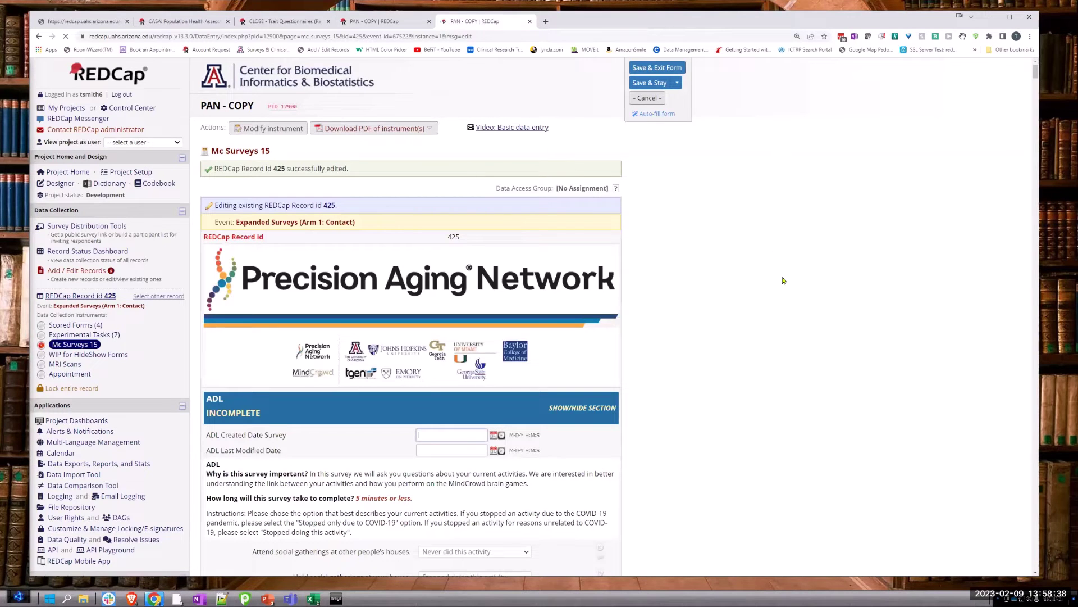
# Step: Return to the Mc Surveys 15 Online Designer tab and scroll down to its ADL fields
pyautogui.scroll(-6, 506, 252)
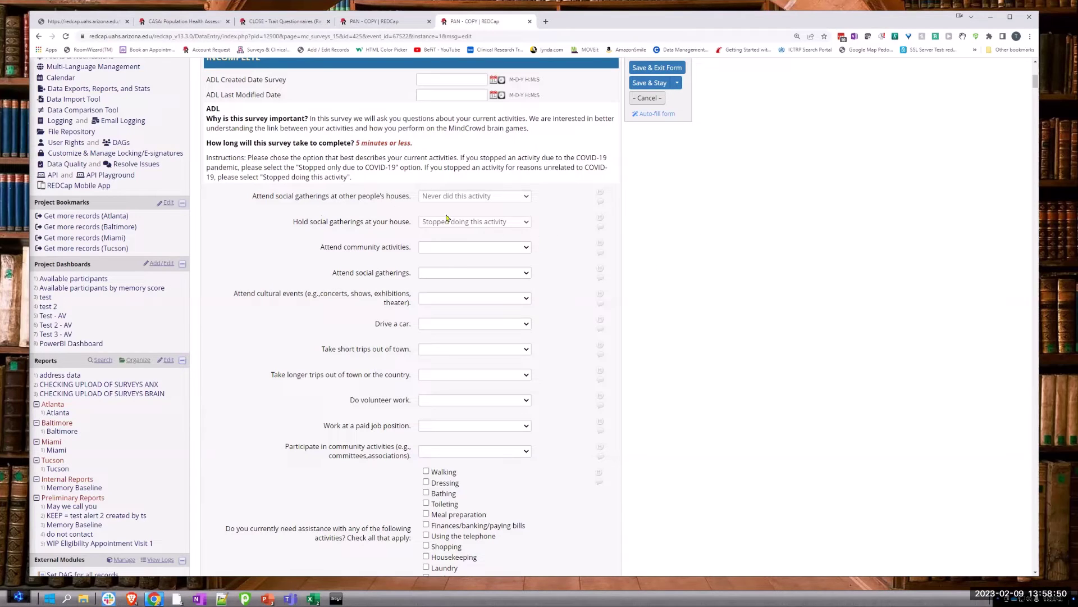
pyautogui.click(388, 27)
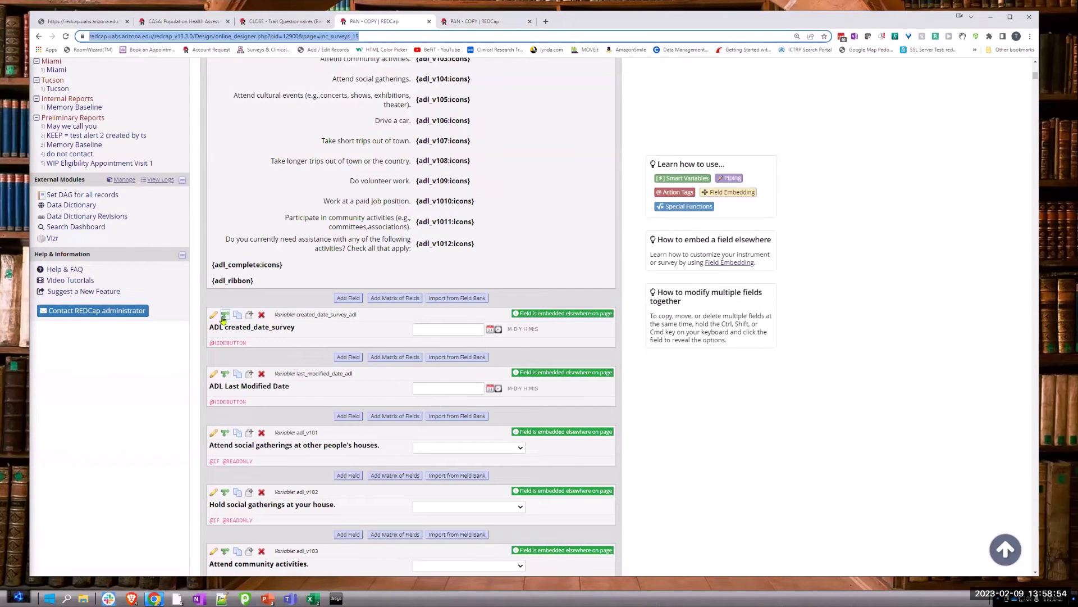
pyautogui.scroll(-4, 227, 358)
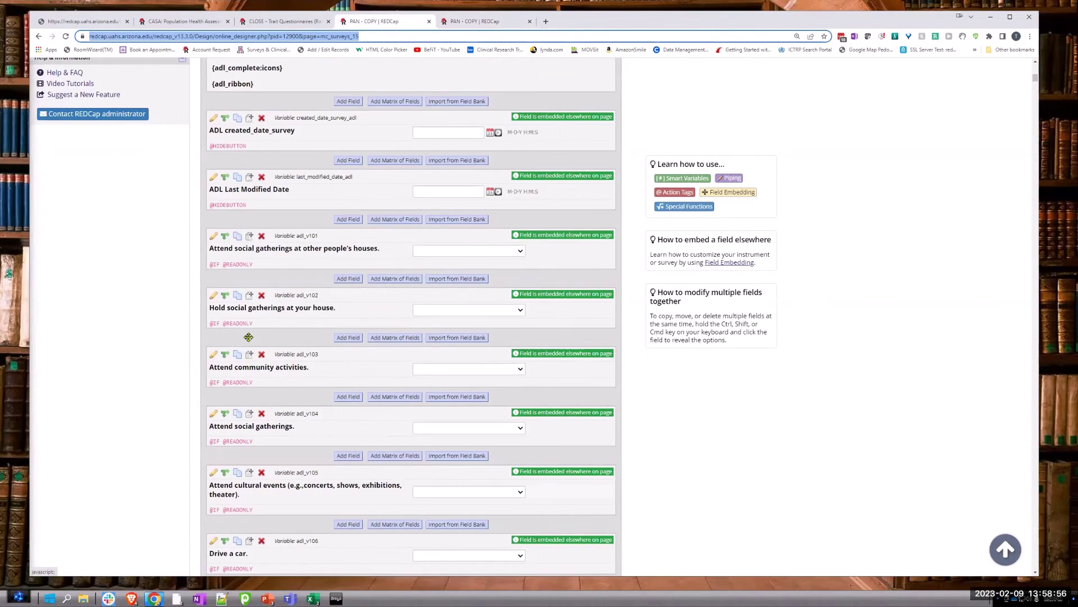
pyautogui.click(214, 236)
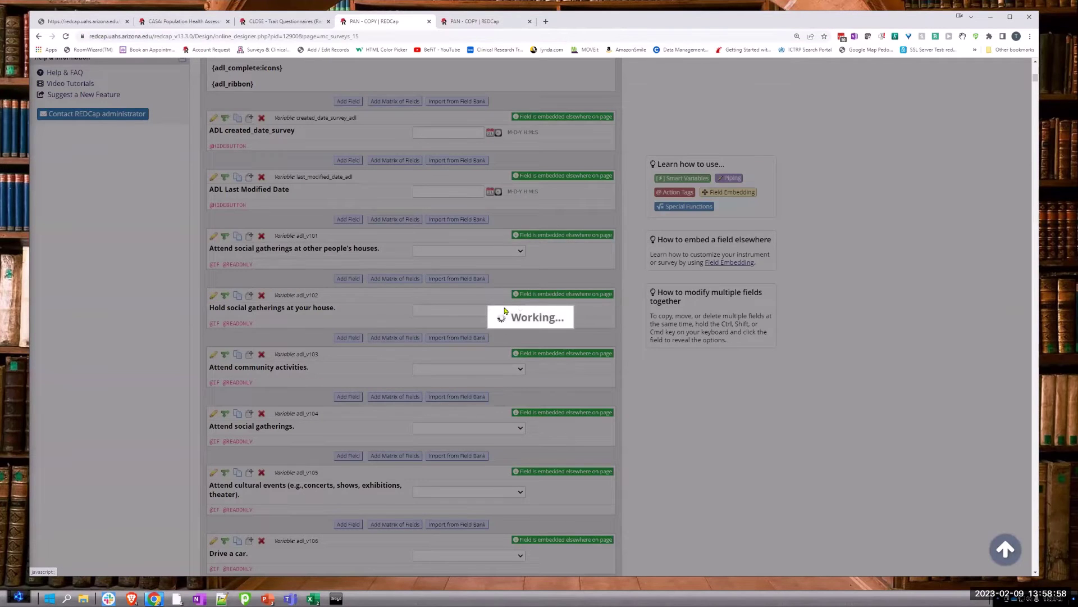
pyautogui.scroll(-3, 349, 433)
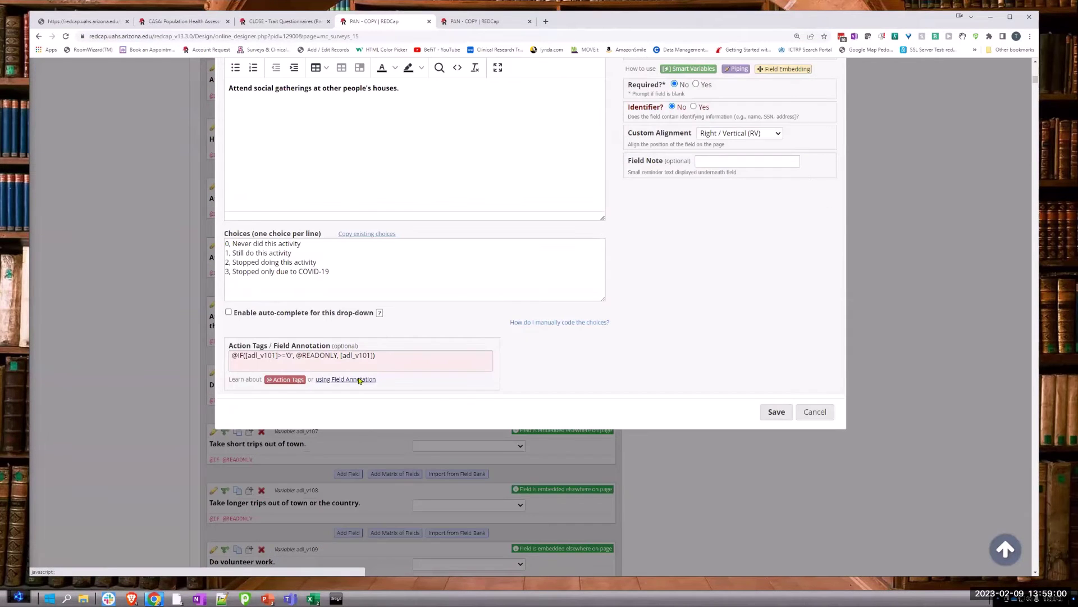
pyautogui.click(390, 356)
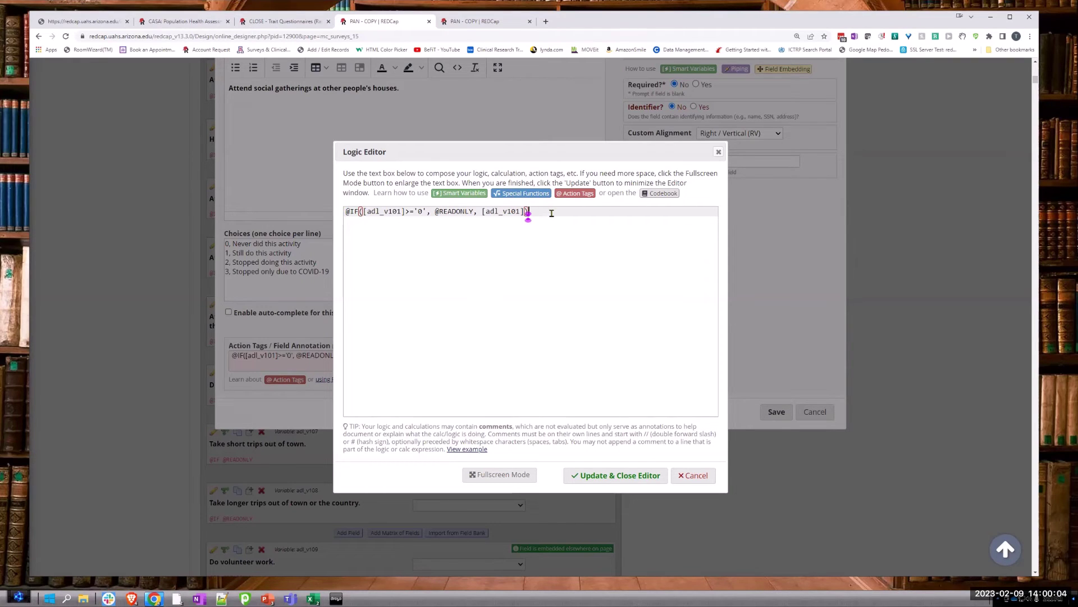
pyautogui.press('Return')
pyautogui.write('lent')
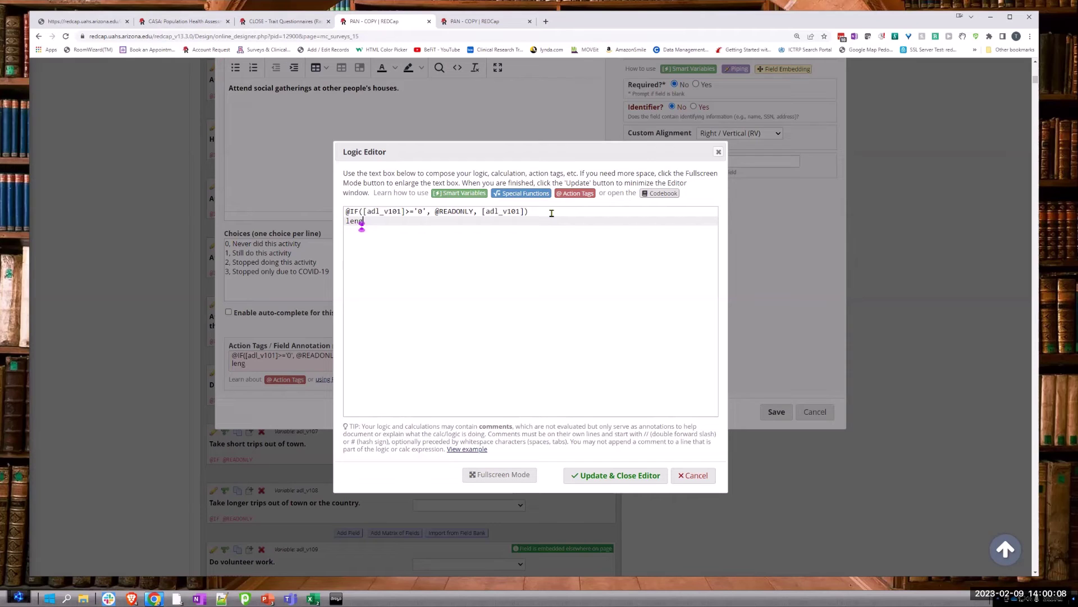
pyautogui.write('th(')
pyautogui.write('[')
pyautogui.doubleClick(392, 210)
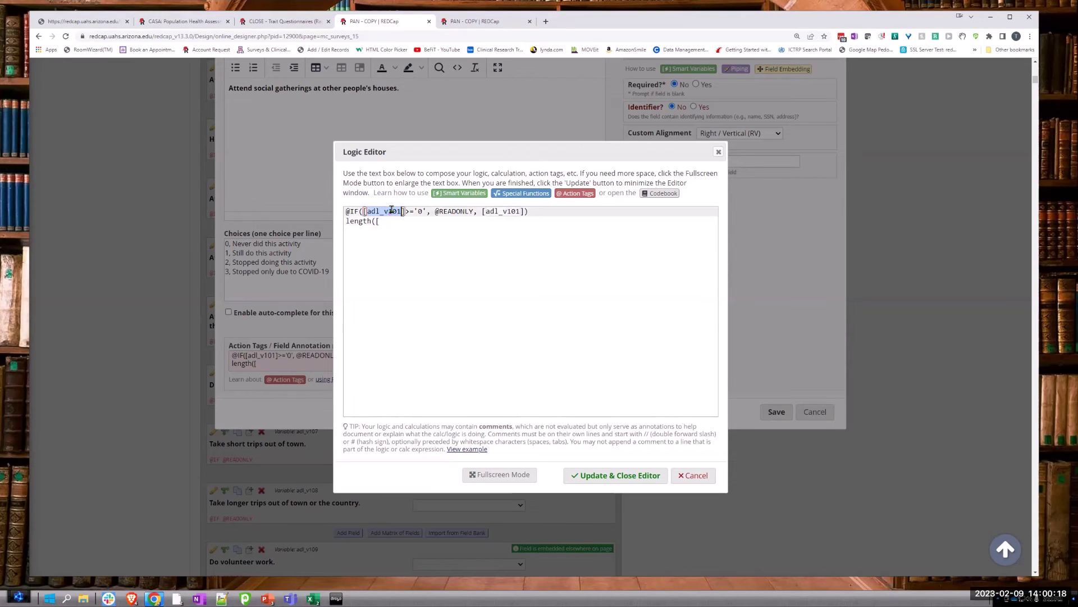
pyautogui.hotkey('ctrl', 'c')
pyautogui.click(402, 222)
pyautogui.hotkey('ctrl', 'v')
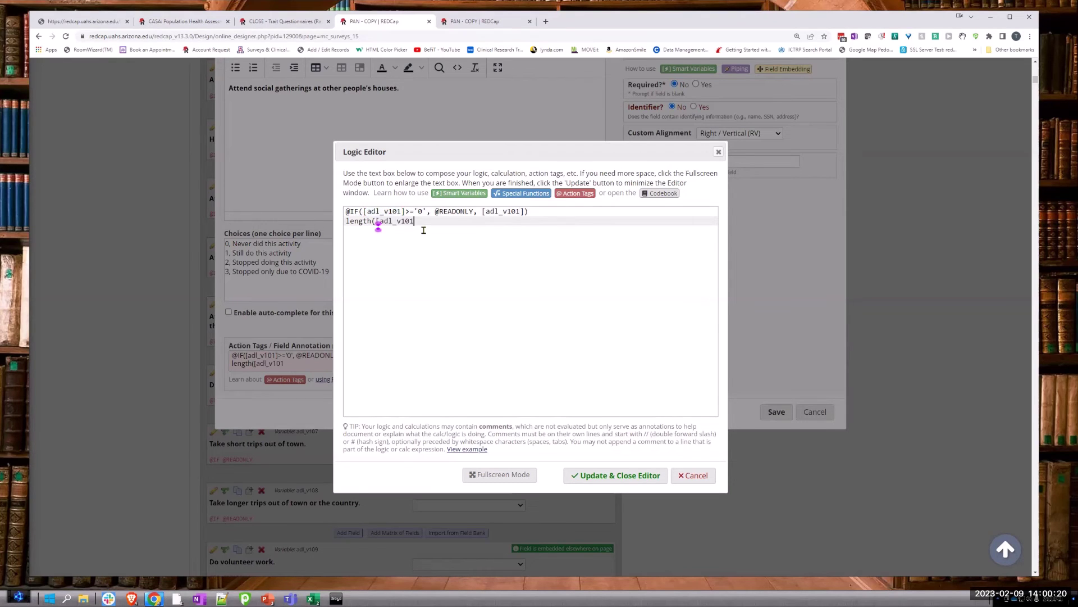
pyautogui.write(']>0')
pyautogui.moveTo(440, 223); pyautogui.dragTo(344, 221)
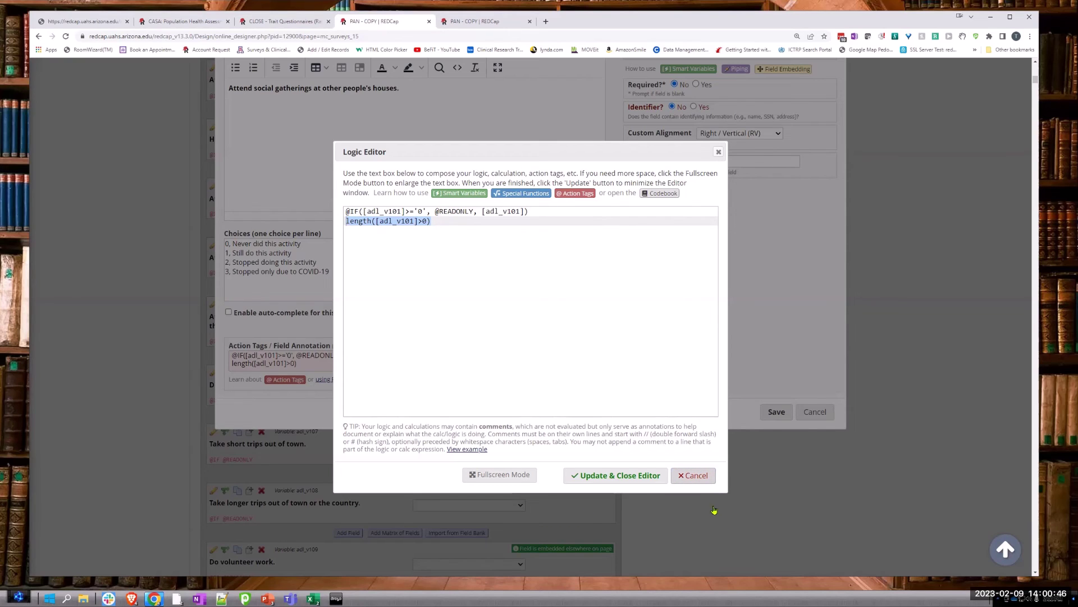
# Step: Delete the draft length line and close the Logic Editor and Edit Field dialog without saving
pyautogui.press('BackSpace')
pyautogui.click(709, 478)
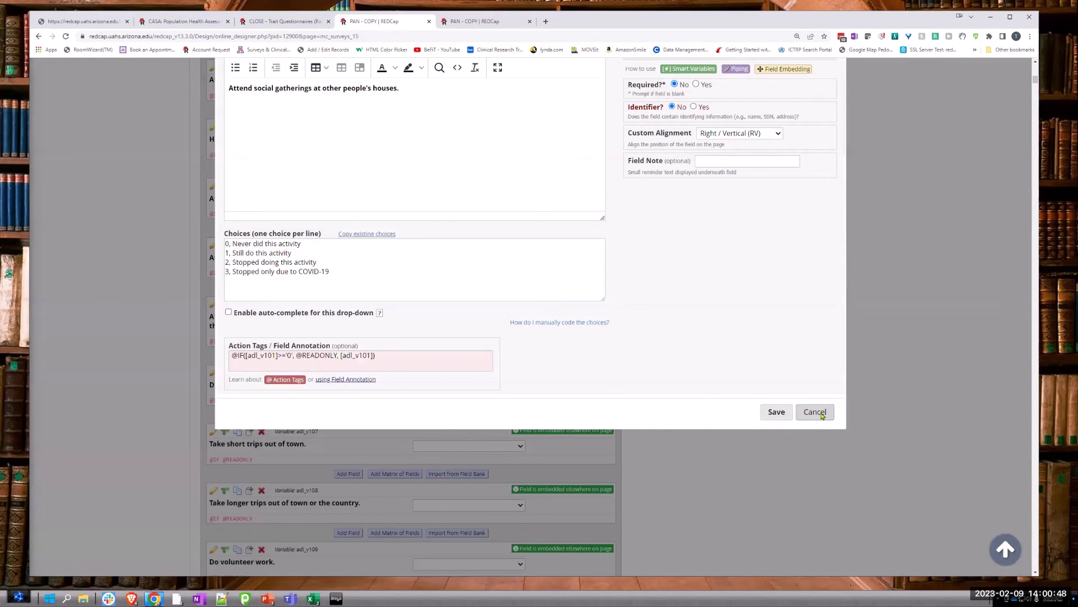
pyautogui.click(822, 414)
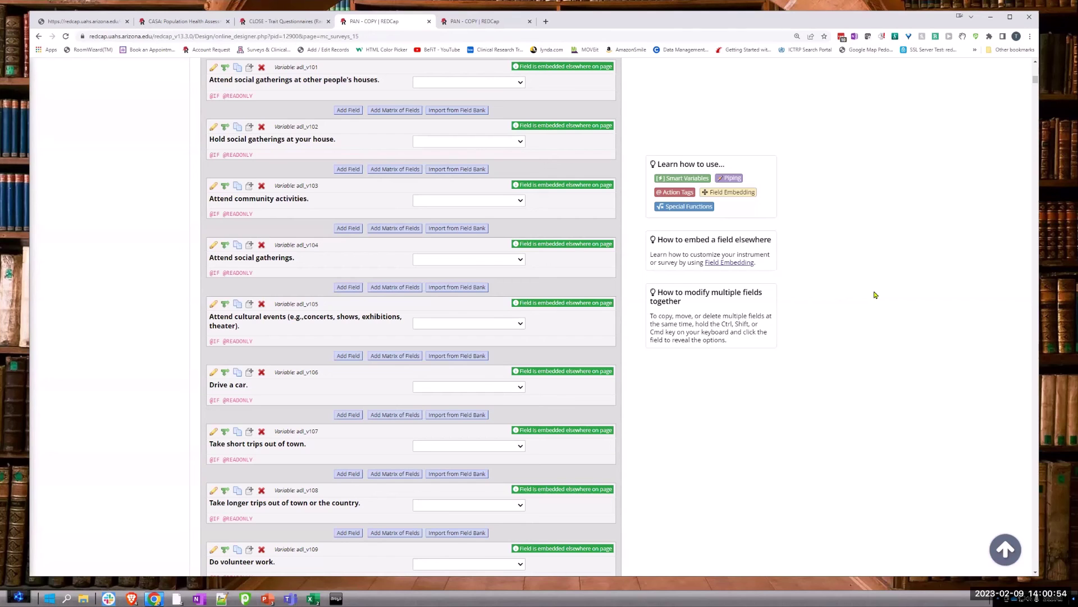
# Step: Return to record 425's Mc Surveys 15 data entry form and view its Incomplete form status
pyautogui.scroll(-15, 616, 366)
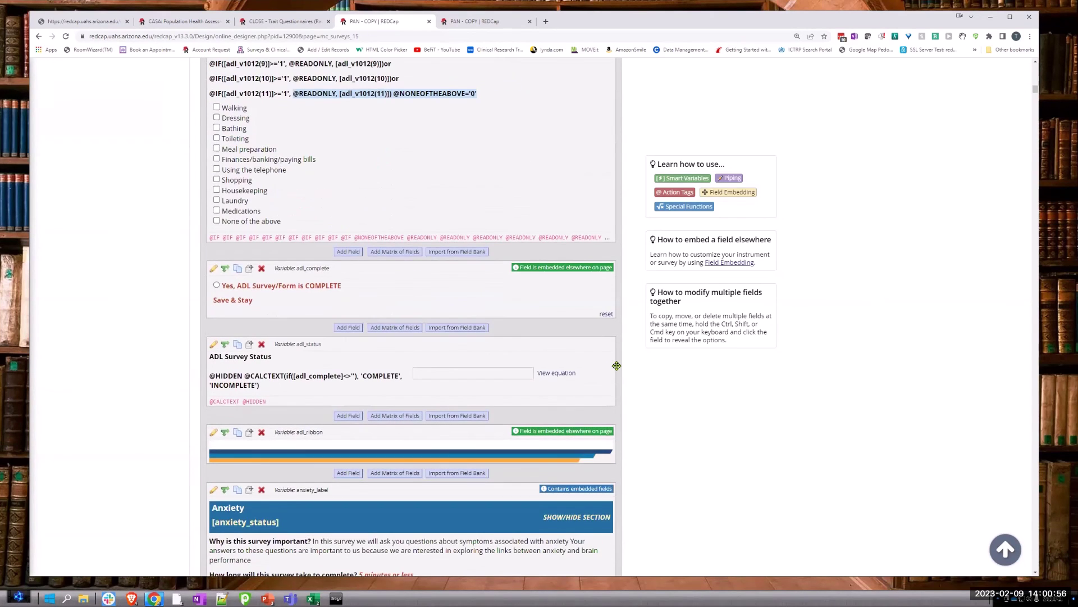
pyautogui.scroll(5, 652, 260)
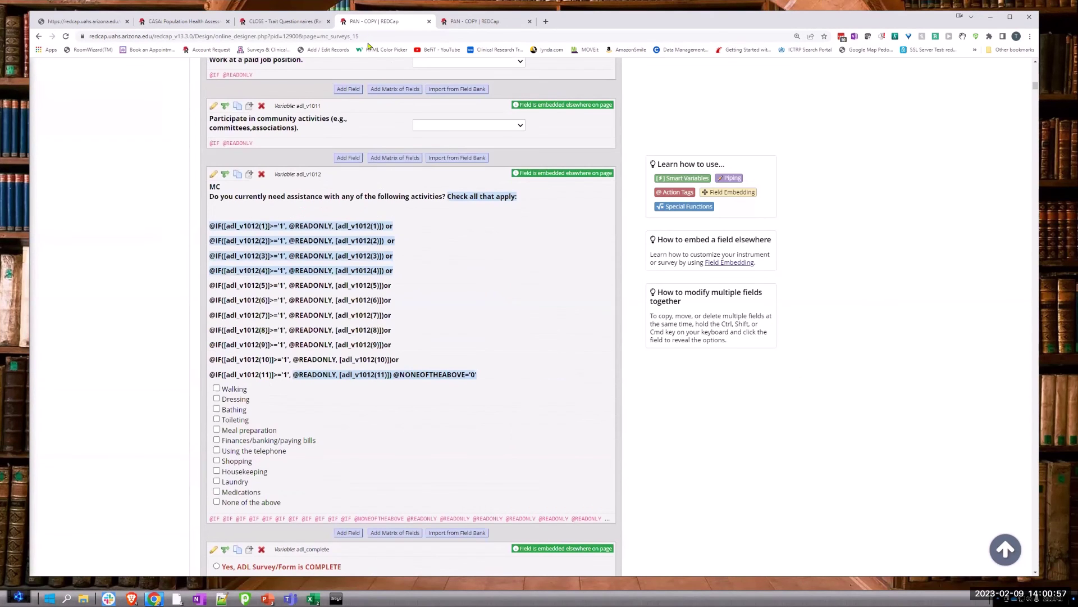
pyautogui.click(458, 23)
pyautogui.scroll(-20, 455, 469)
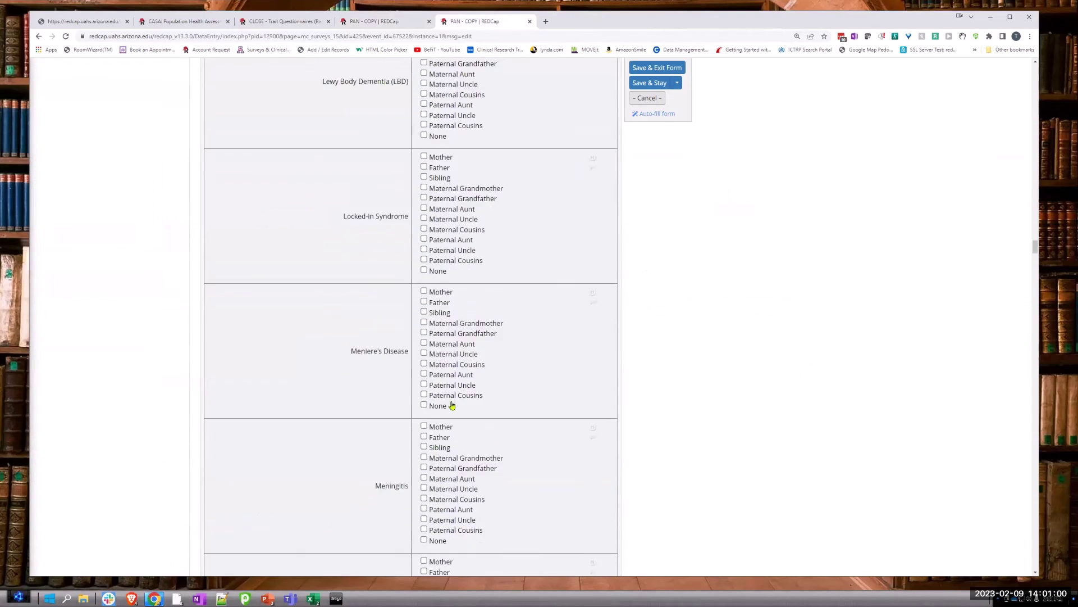
pyautogui.scroll(-20, 490, 411)
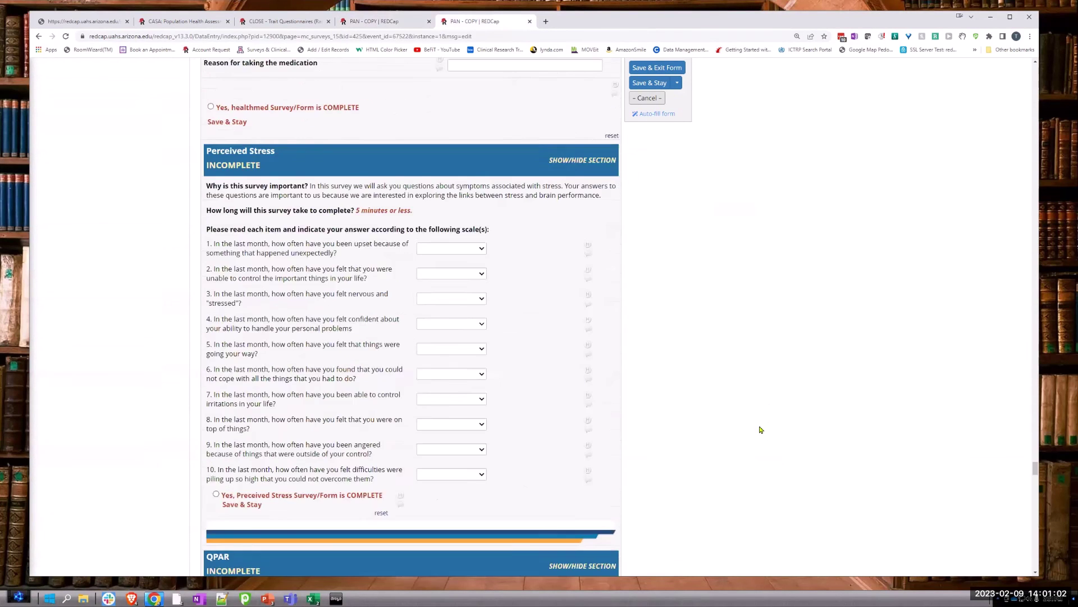
pyautogui.scroll(-15, 769, 436)
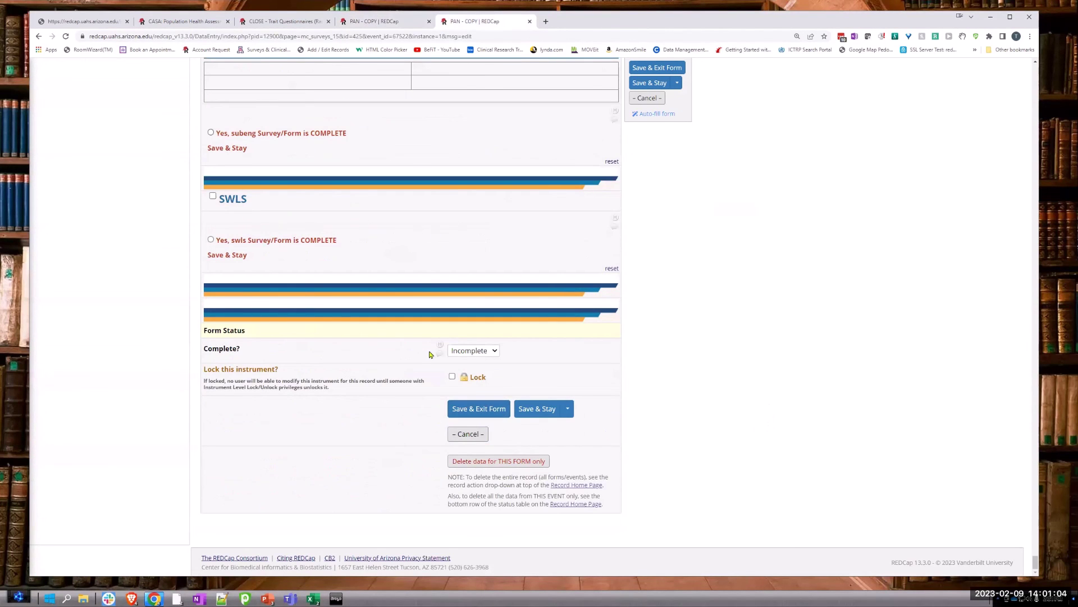